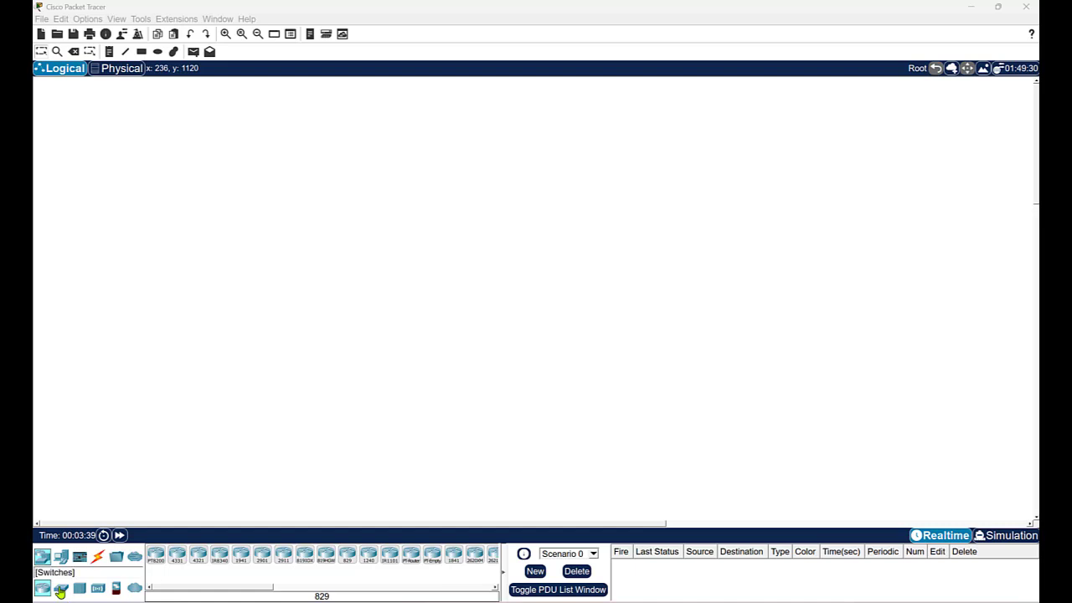
# Step: Place a 2960 switch in the empty workspace and a PC directly below it
pyautogui.click(61, 589)
pyautogui.moveTo(156, 560); pyautogui.dragTo(316, 178)
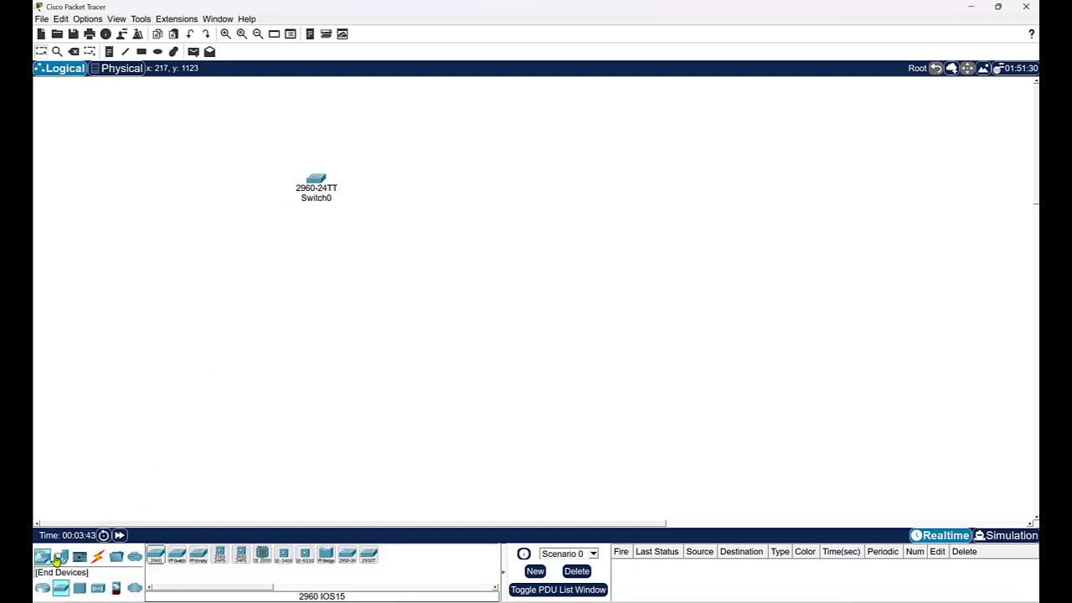
pyautogui.click(61, 556)
pyautogui.moveTo(155, 562); pyautogui.dragTo(319, 333)
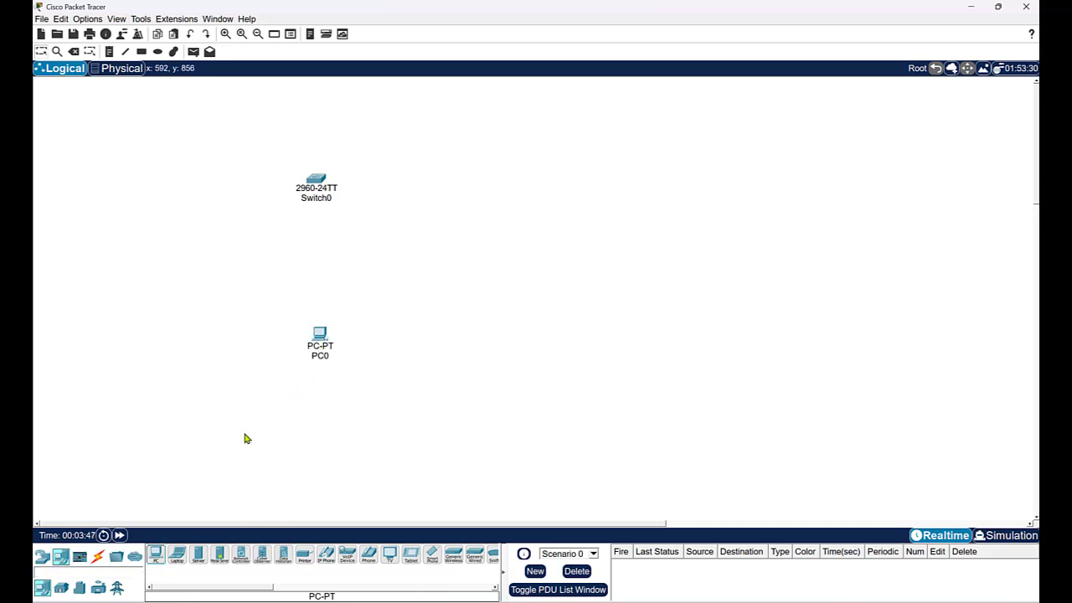
# Step: Connect the PC's RS 232 port to the switch with a console cable and adjust the PC's position below the switch
pyautogui.click(98, 559)
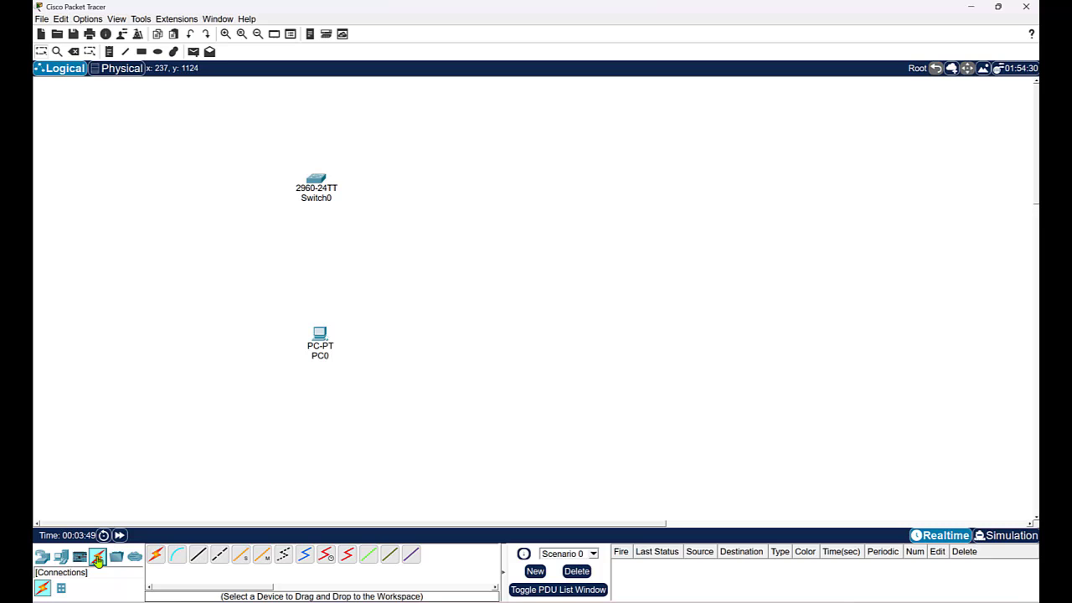
pyautogui.click(177, 560)
pyautogui.moveTo(322, 349); pyautogui.dragTo(172, 554)
pyautogui.click(174, 555)
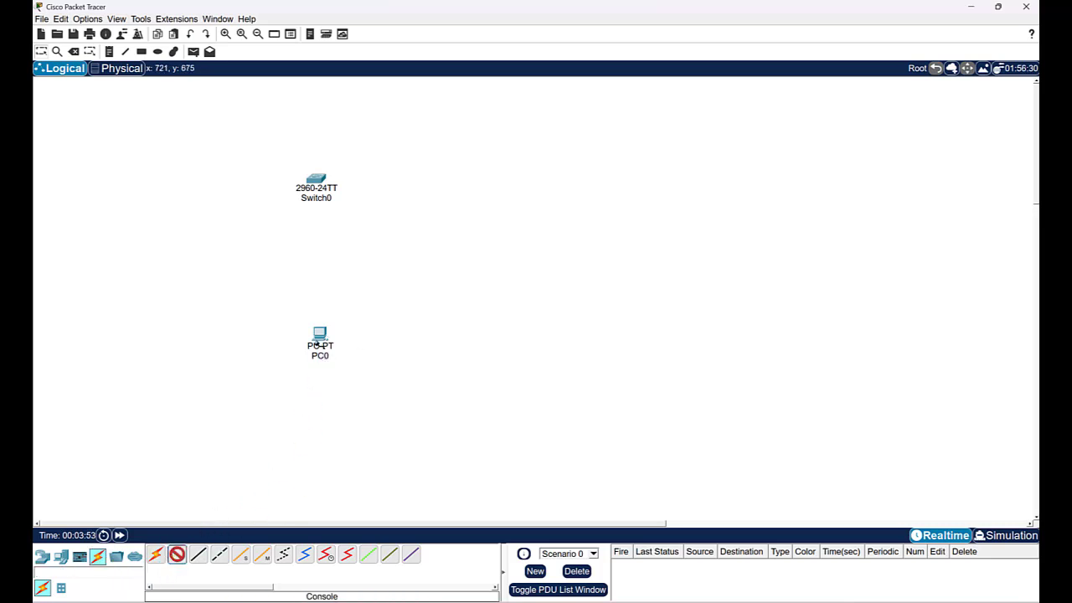
pyautogui.click(319, 338)
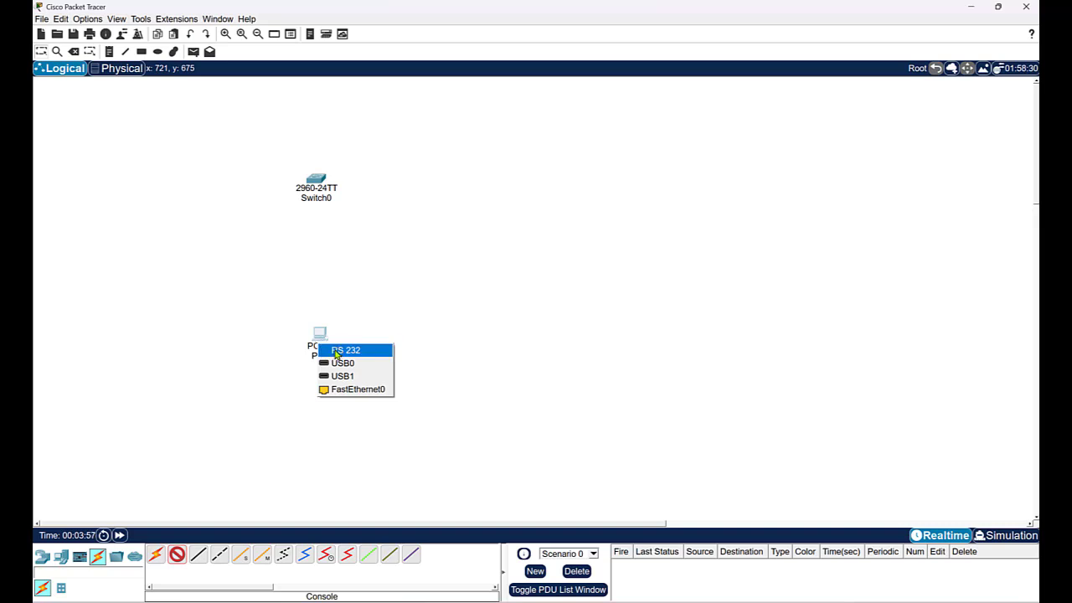
pyautogui.click(340, 351)
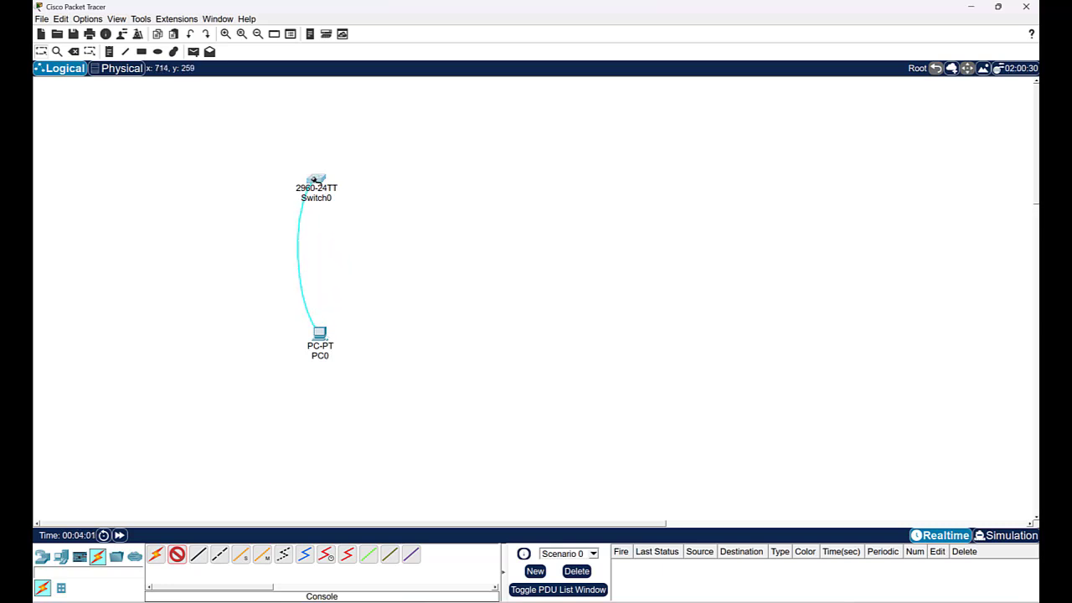
pyautogui.click(315, 180)
pyautogui.click(343, 187)
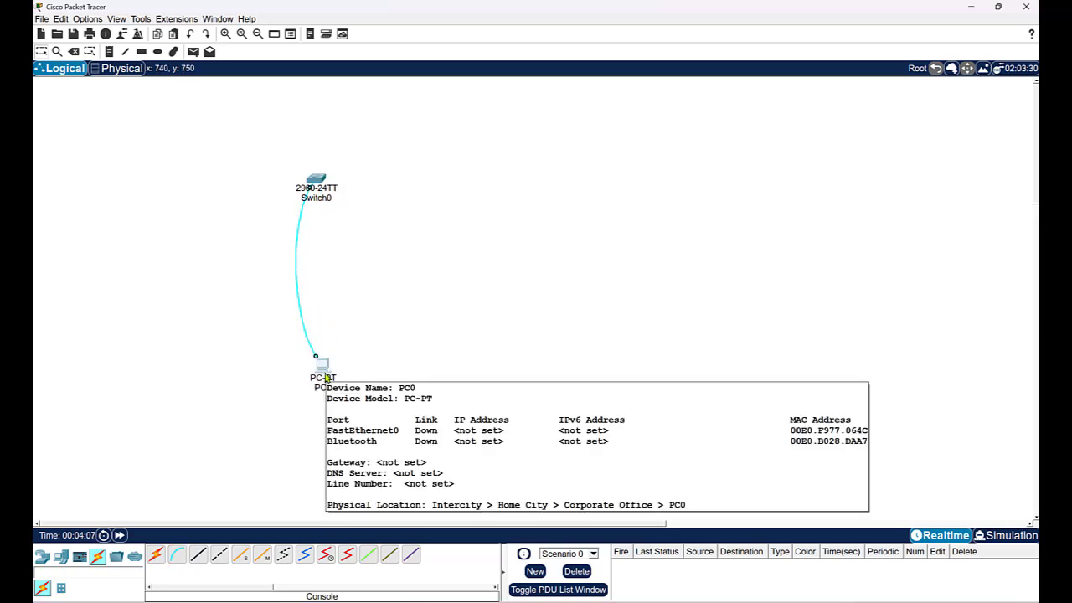
pyautogui.moveTo(325, 373); pyautogui.dragTo(317, 361)
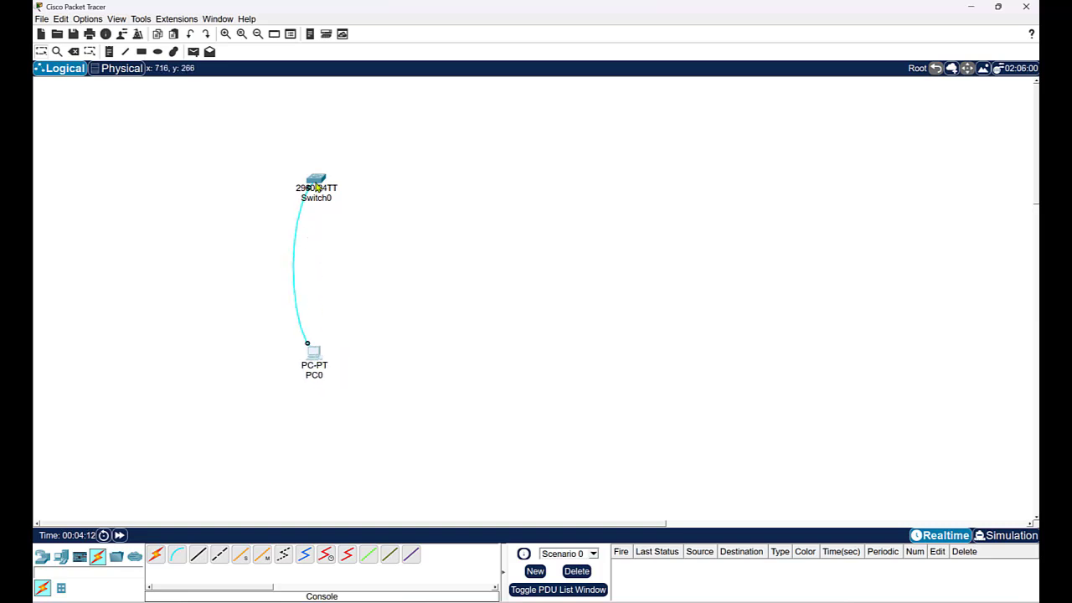
# Step: Open a terminal session on the PC with the default port settings and start the switch's command line
pyautogui.moveTo(317, 188)
pyautogui.click(313, 365)
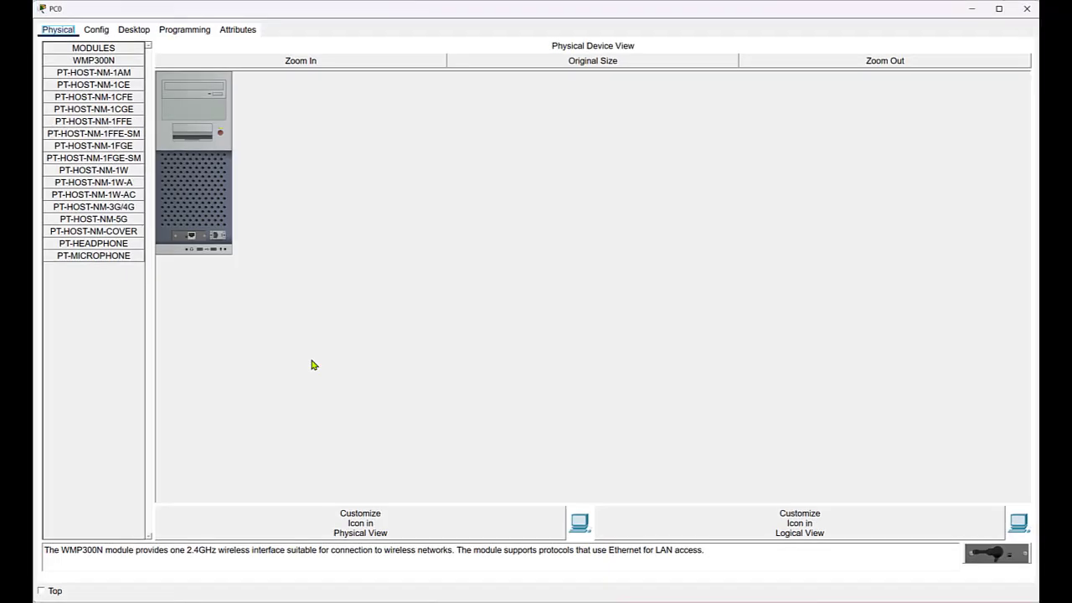
pyautogui.click(134, 30)
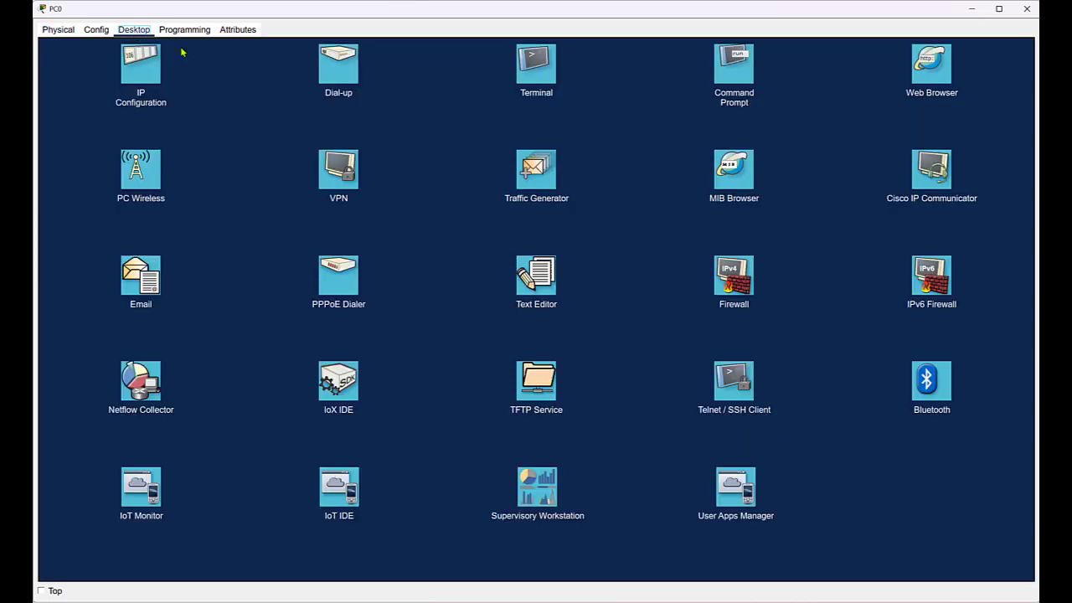
pyautogui.click(538, 73)
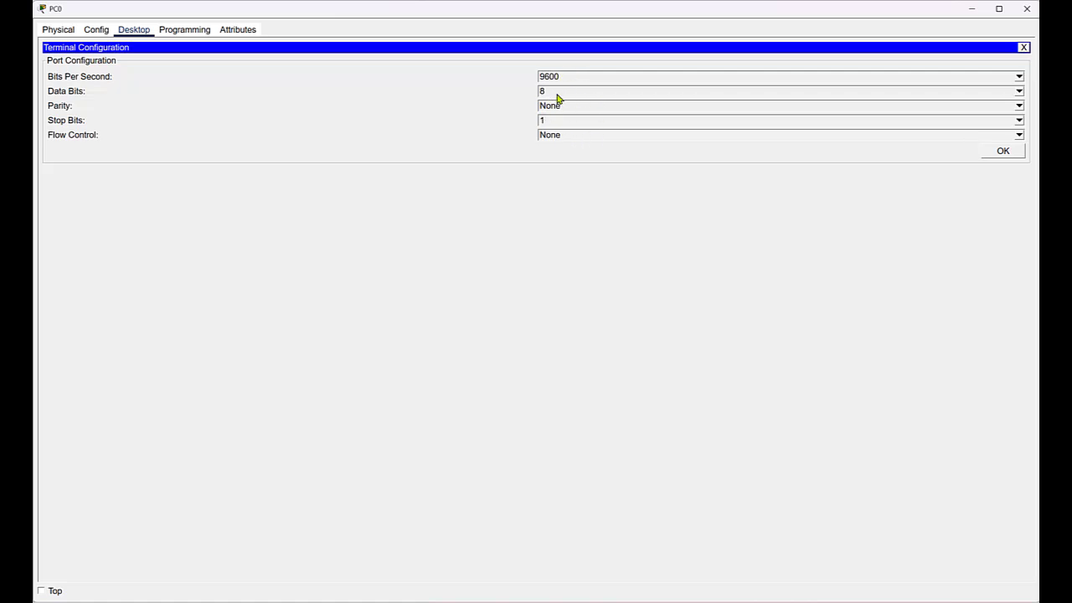
pyautogui.click(992, 152)
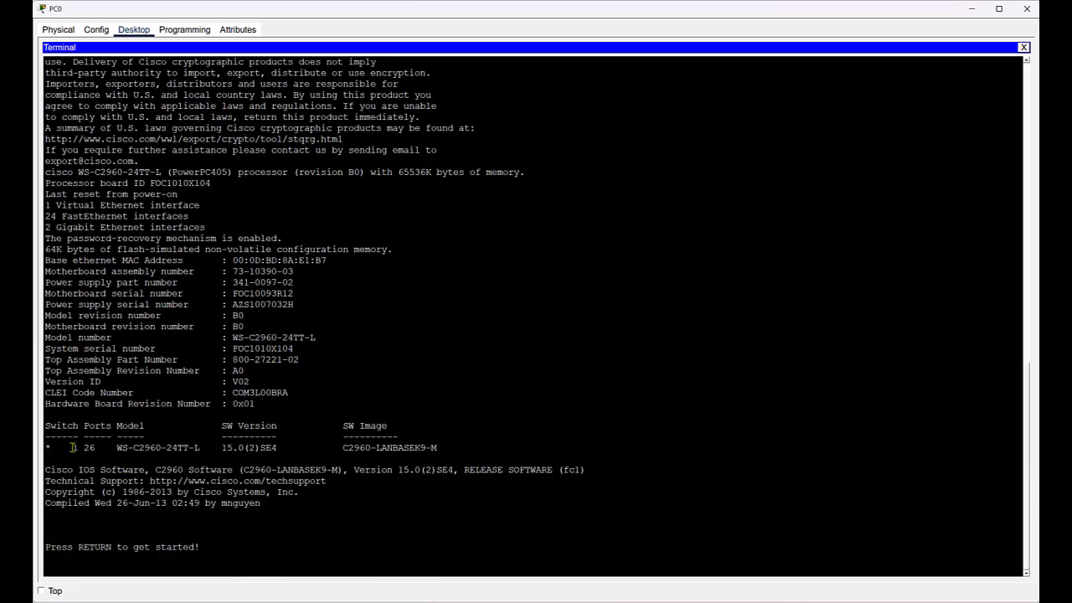
pyautogui.moveTo(72, 447); pyautogui.dragTo(428, 457)
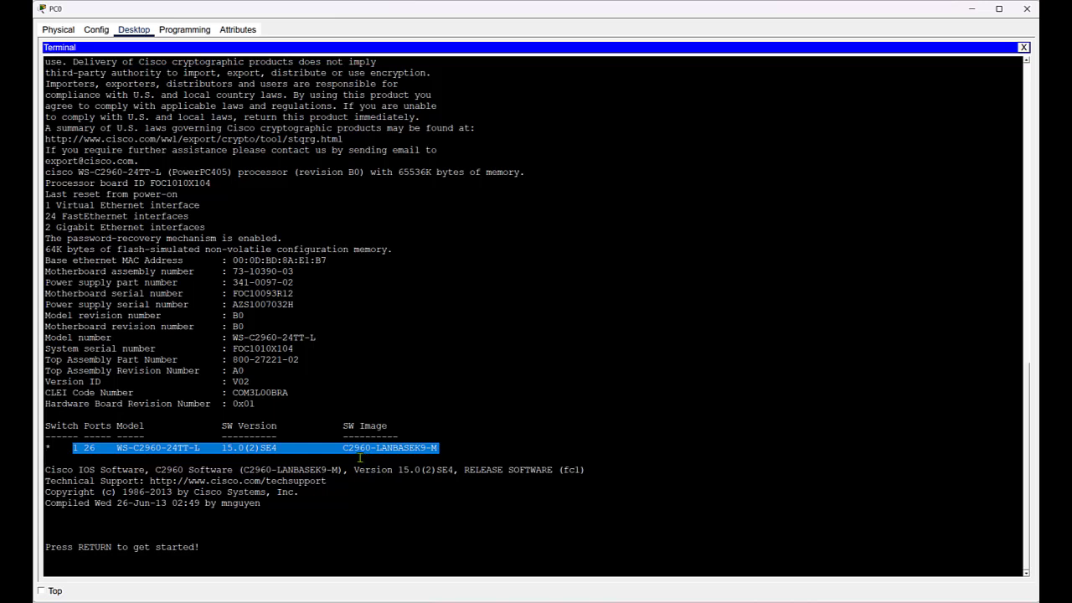
pyautogui.click(233, 542)
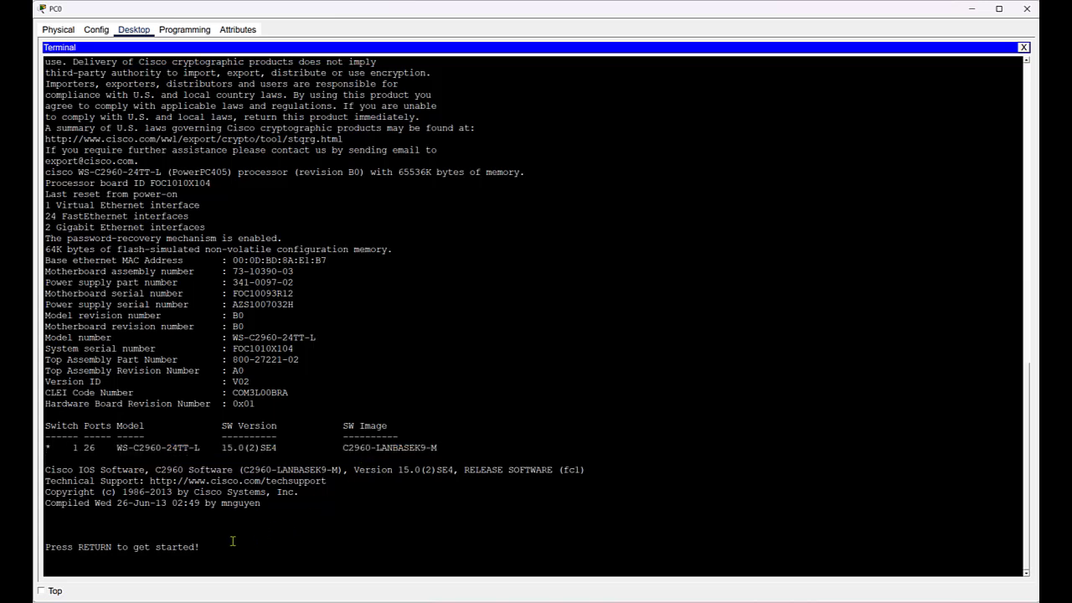
pyautogui.press('Return')
pyautogui.press('Return')
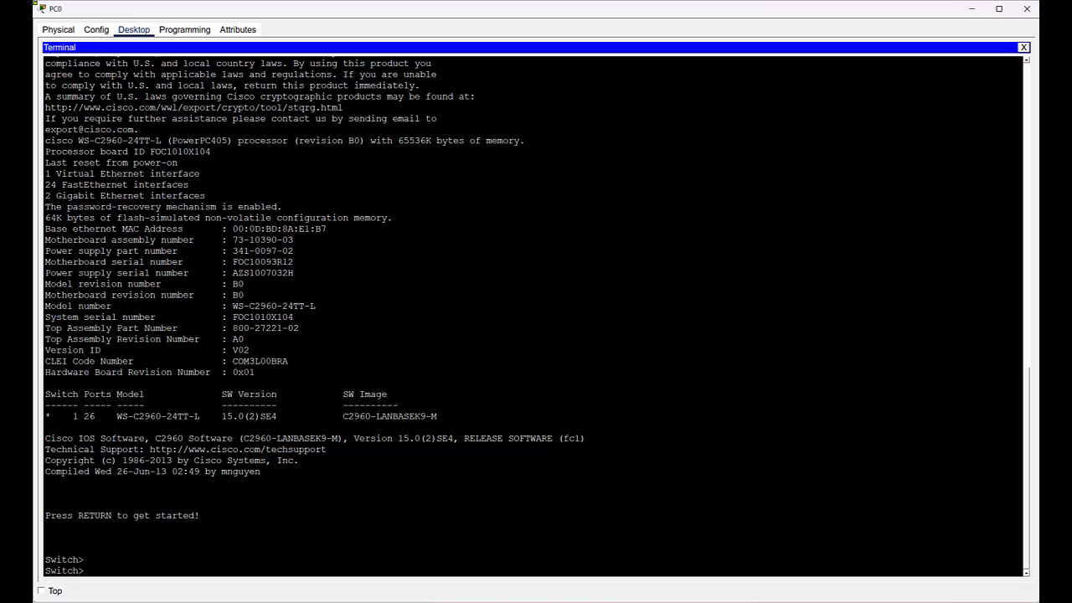
# Step: Run show version on the switch and examine the row with its model, software version and image
pyautogui.write('show version')
pyautogui.press('Return')
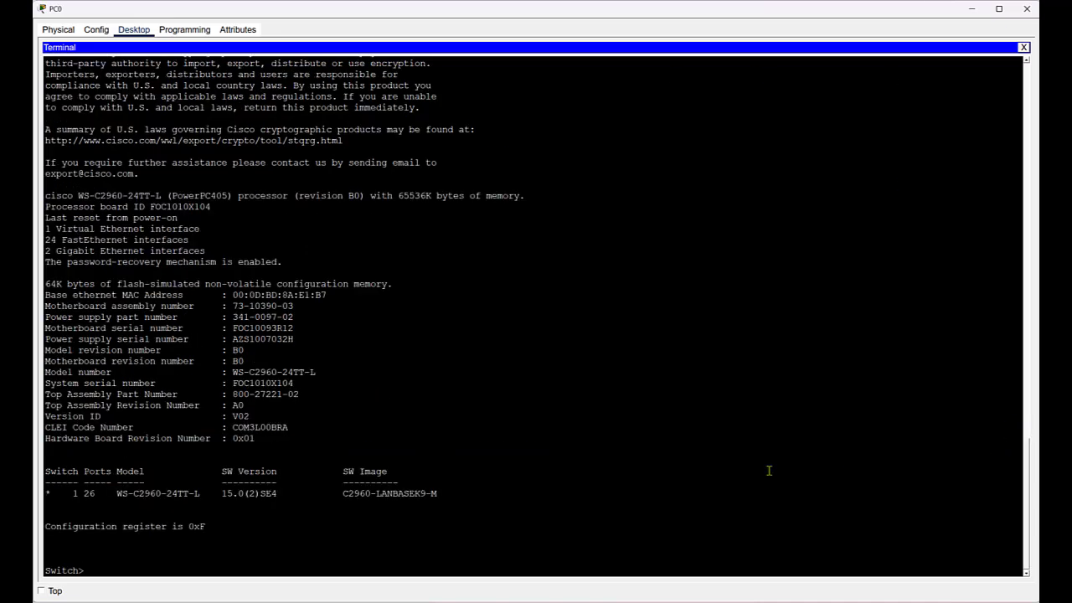
pyautogui.moveTo(435, 494); pyautogui.dragTo(127, 472)
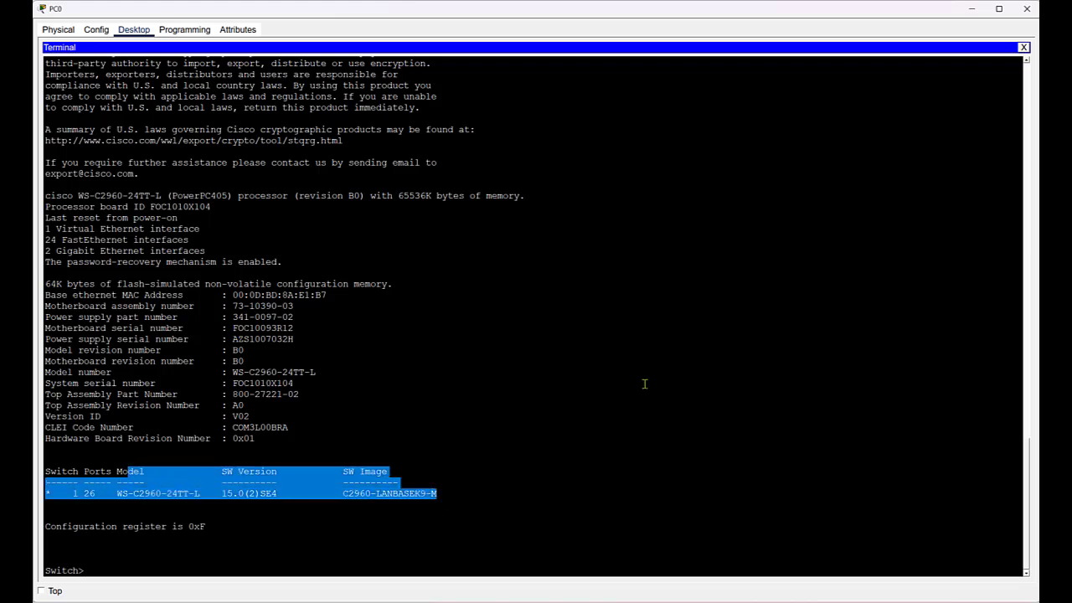
pyautogui.click(99, 570)
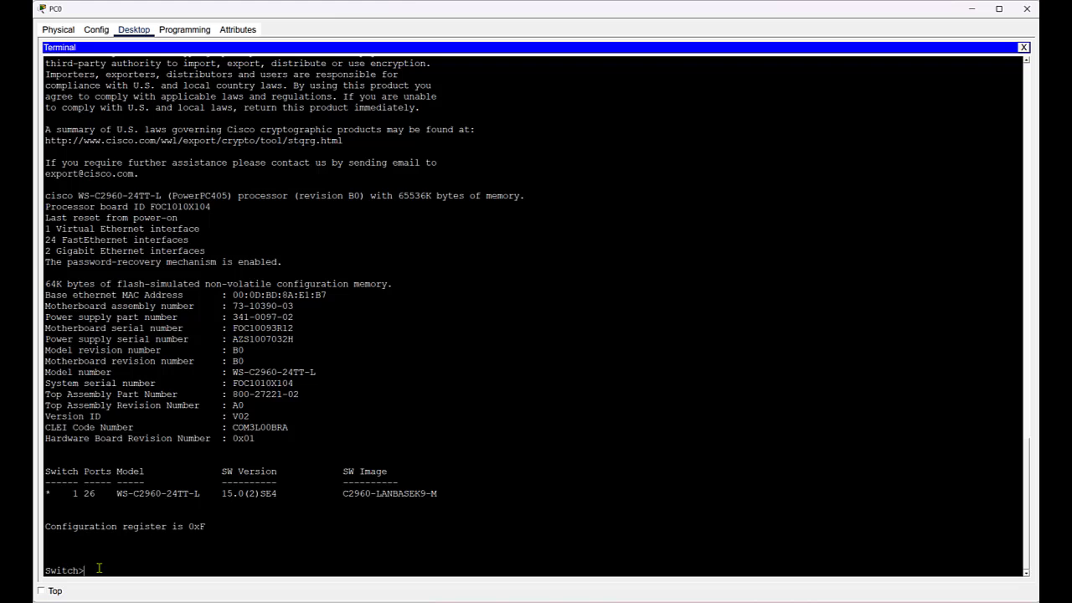
# Step: Run show clock in user mode and examine the switch's default date and time
pyautogui.write('how clock')
pyautogui.press('Return')
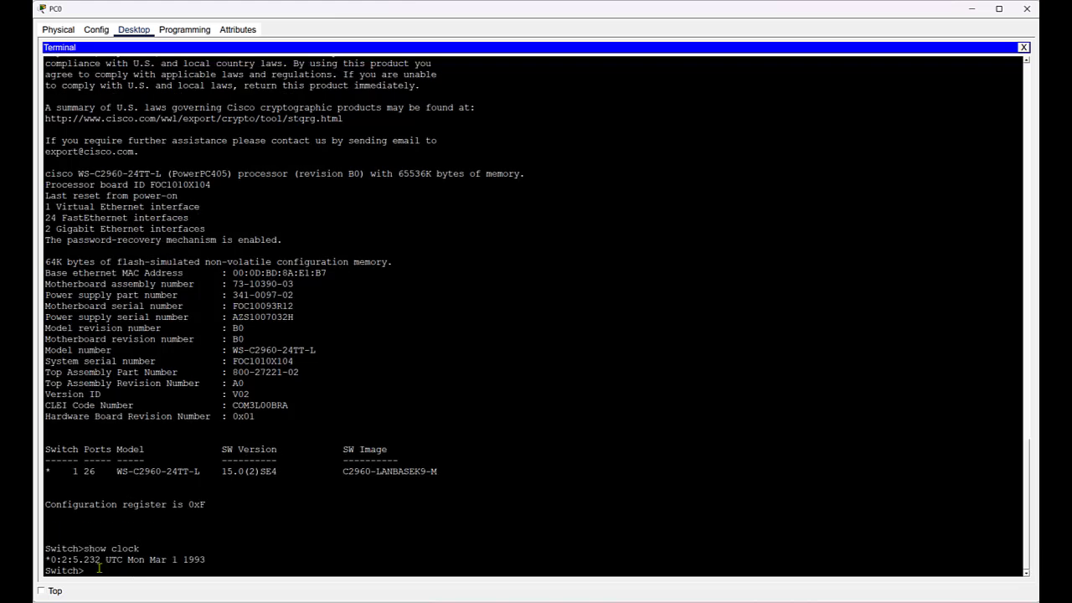
pyautogui.moveTo(206, 559); pyautogui.dragTo(40, 560)
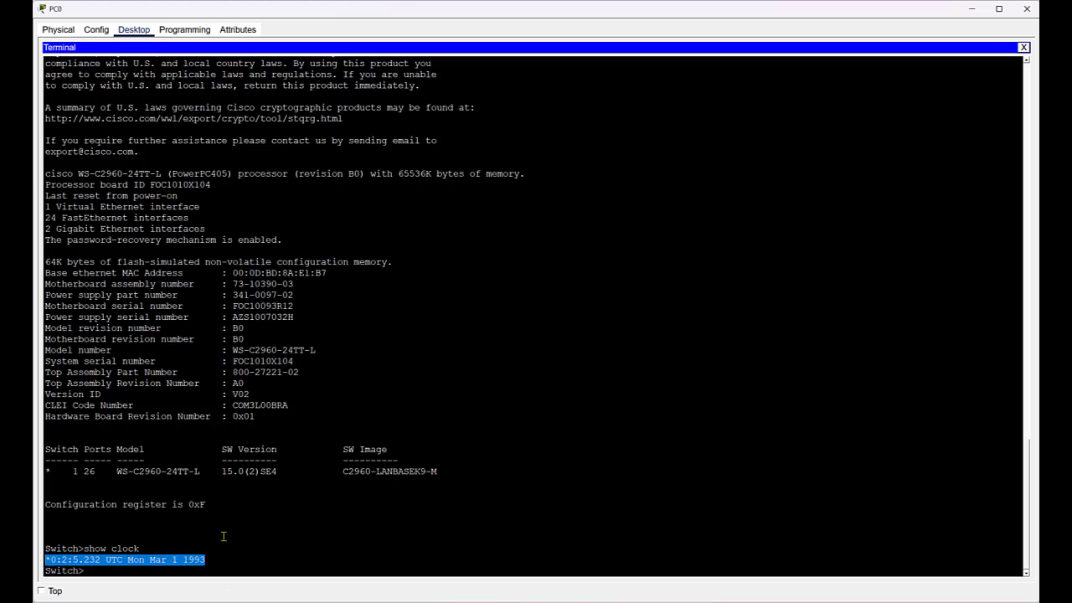
pyautogui.click(244, 499)
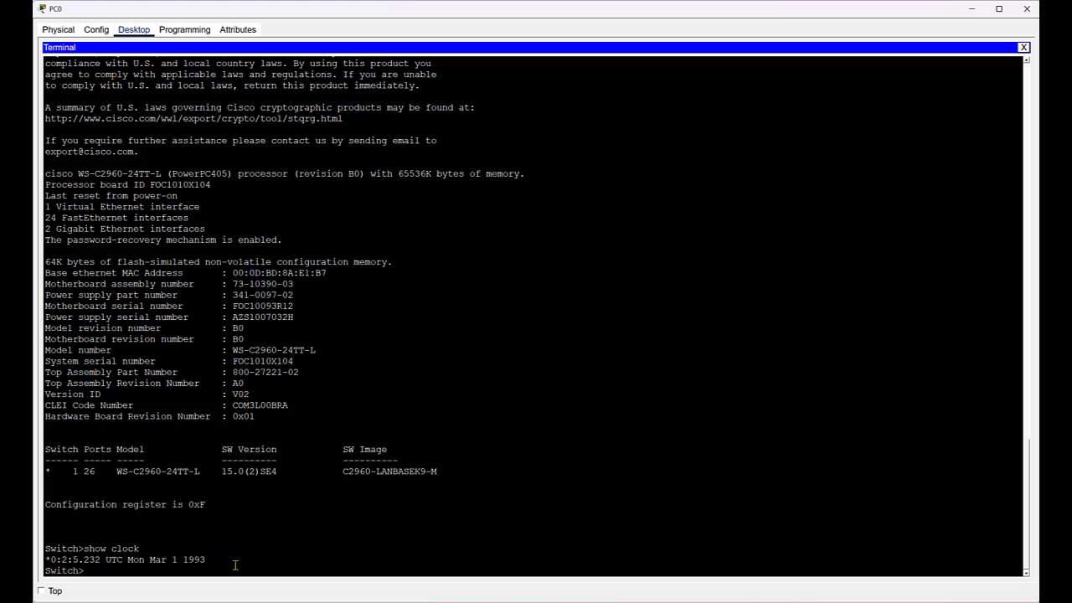
pyautogui.moveTo(206, 560); pyautogui.dragTo(78, 560)
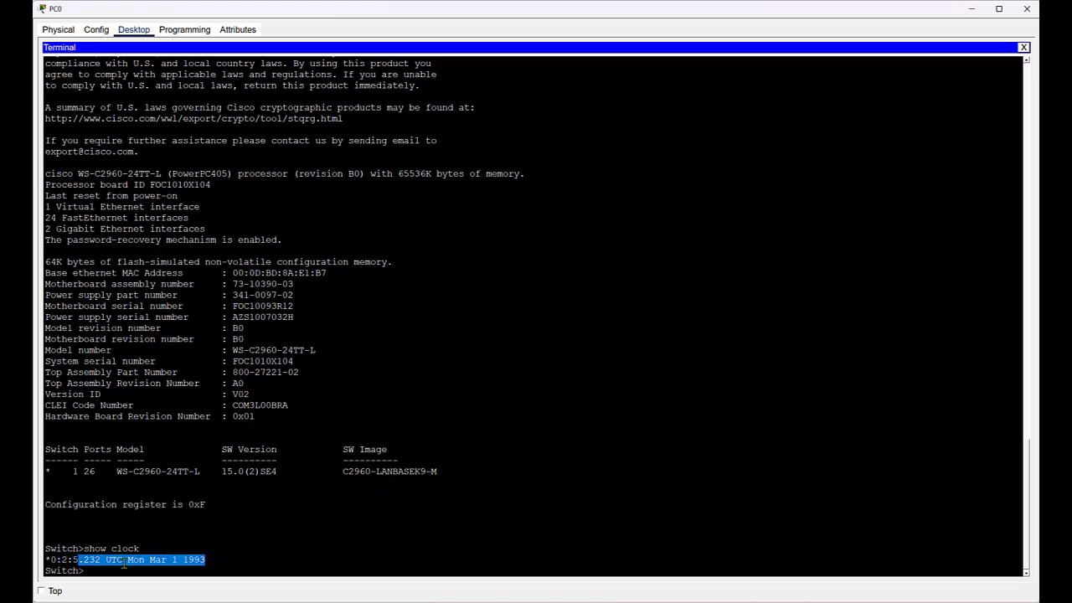
pyautogui.click(116, 571)
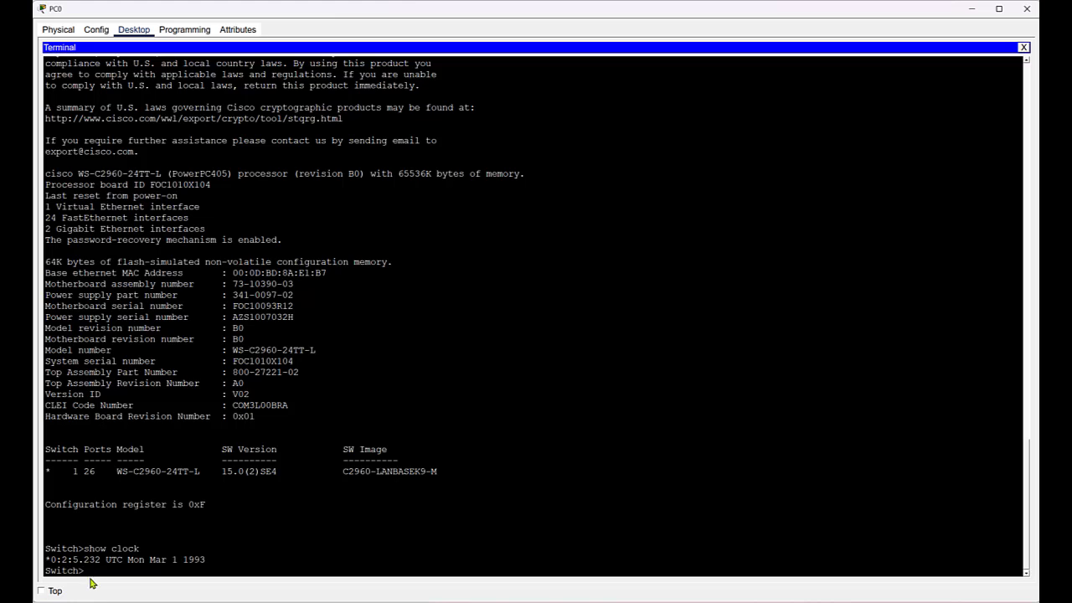
# Step: Enter privileged EXEC mode, check the clock set syntax, and set the switch clock to 15:00:00 May 13 2026
pyautogui.write('en')
pyautogui.press('Return')
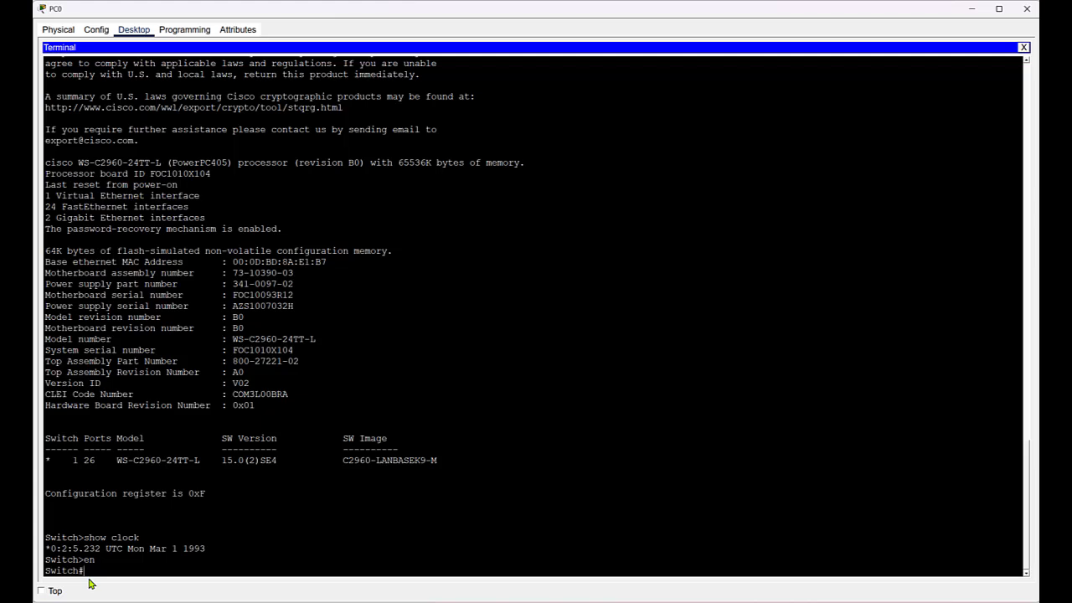
pyautogui.write('clock set ?')
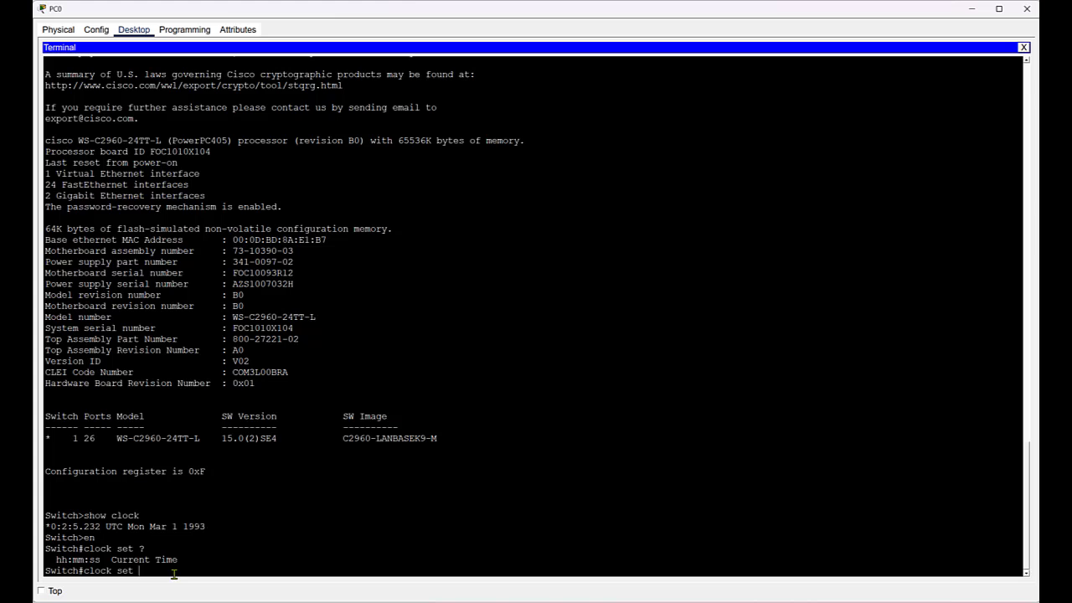
pyautogui.write('15:00:00')
pyautogui.write('May 13')
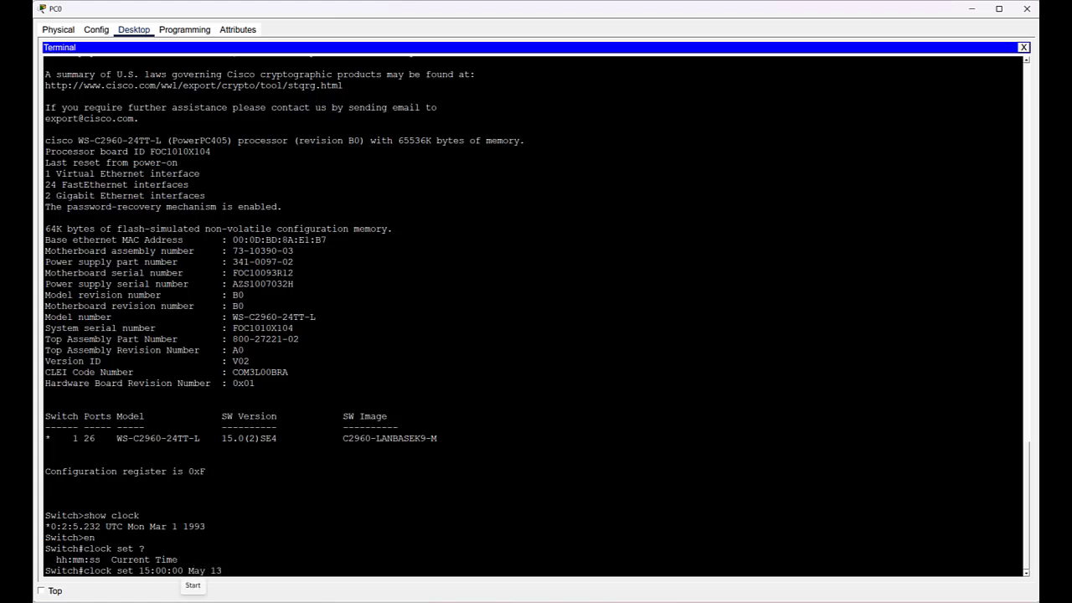
pyautogui.write(' 2026')
pyautogui.press('Return')
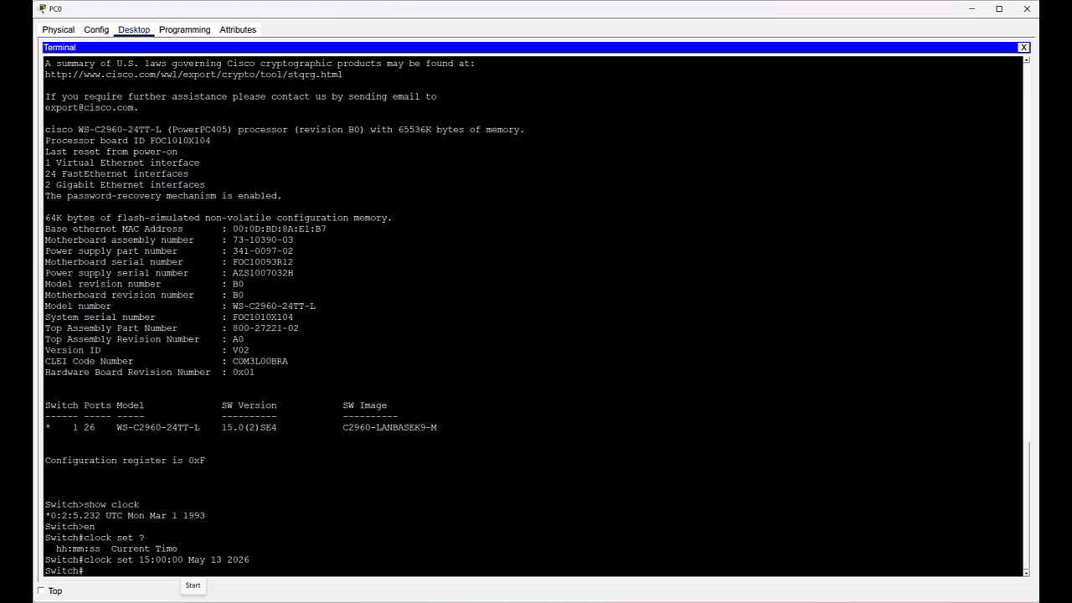
# Step: Run show clock in privileged mode to check the newly set date and time
pyautogui.write('show clock')
pyautogui.press('Return')
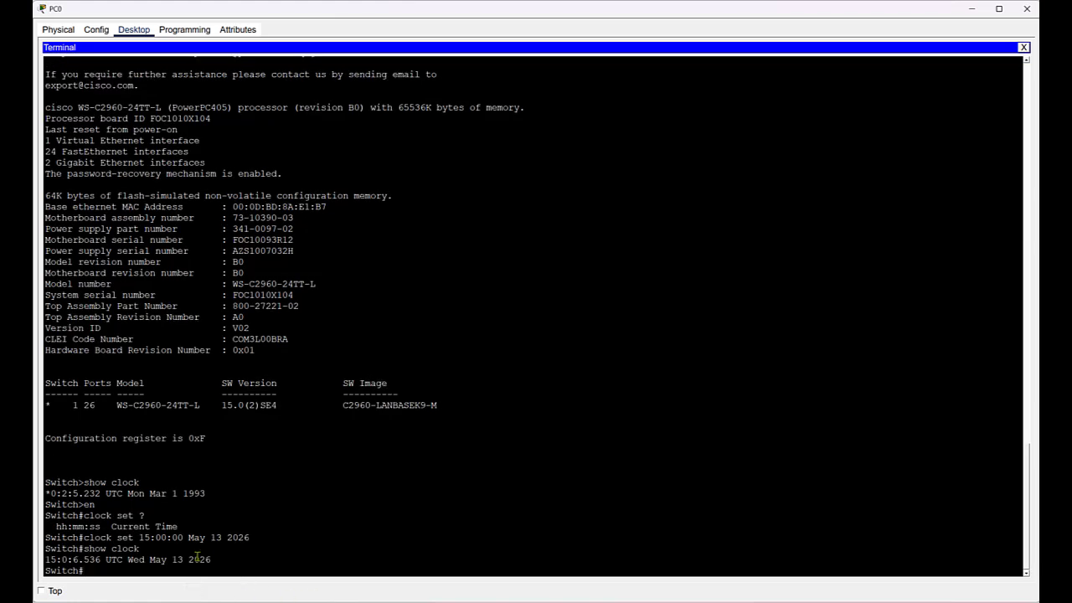
pyautogui.moveTo(211, 561); pyautogui.dragTo(142, 549)
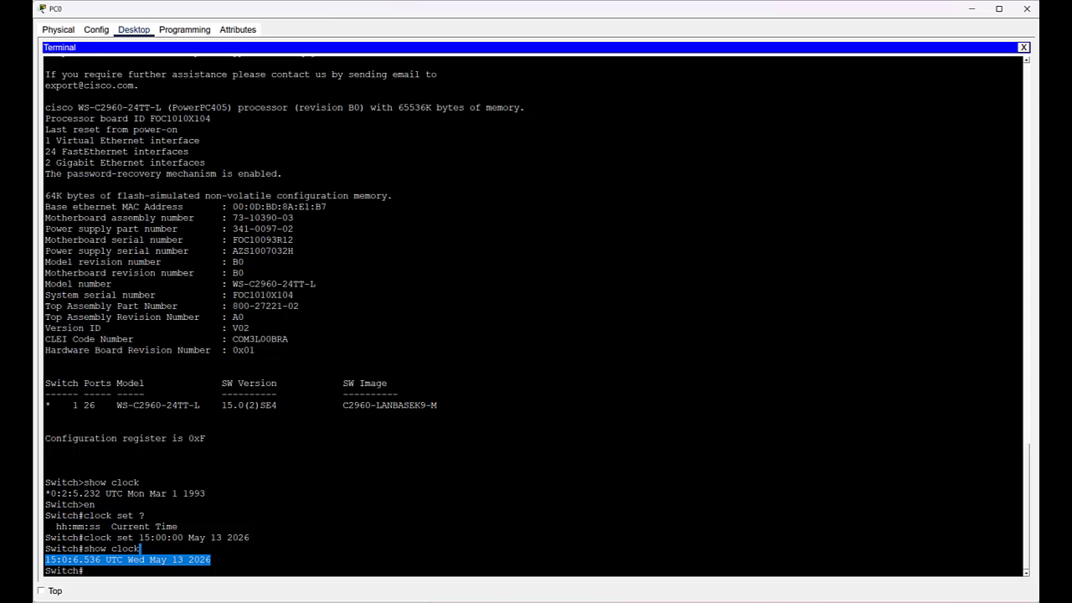
pyautogui.hotkey('alt', 'Tab')
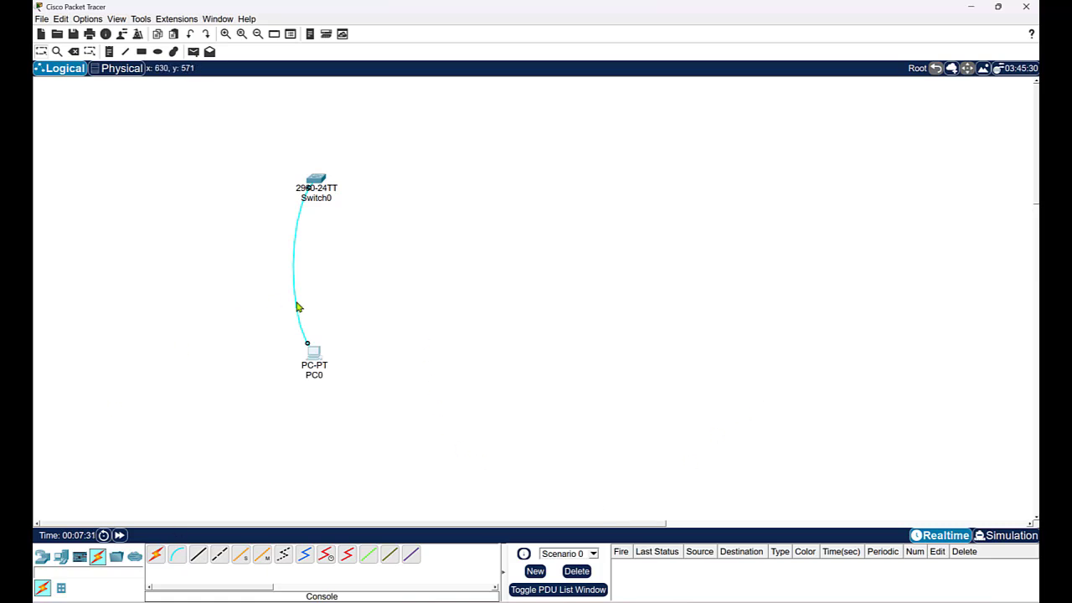
pyautogui.click(316, 360)
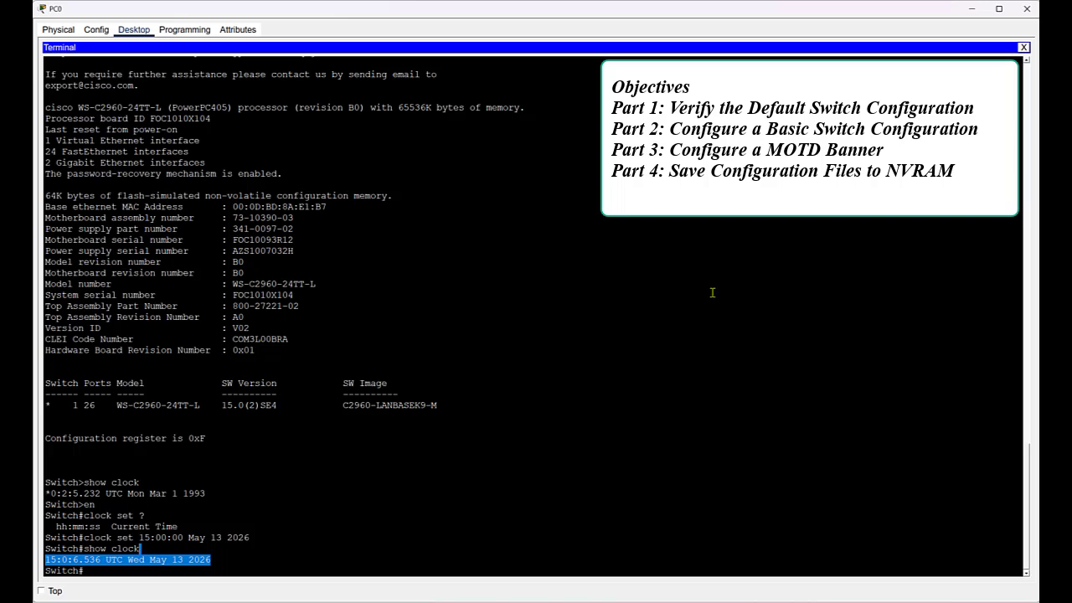
# Step: Run show running-config on the switch and page through the whole default configuration to its end
pyautogui.click(95, 571)
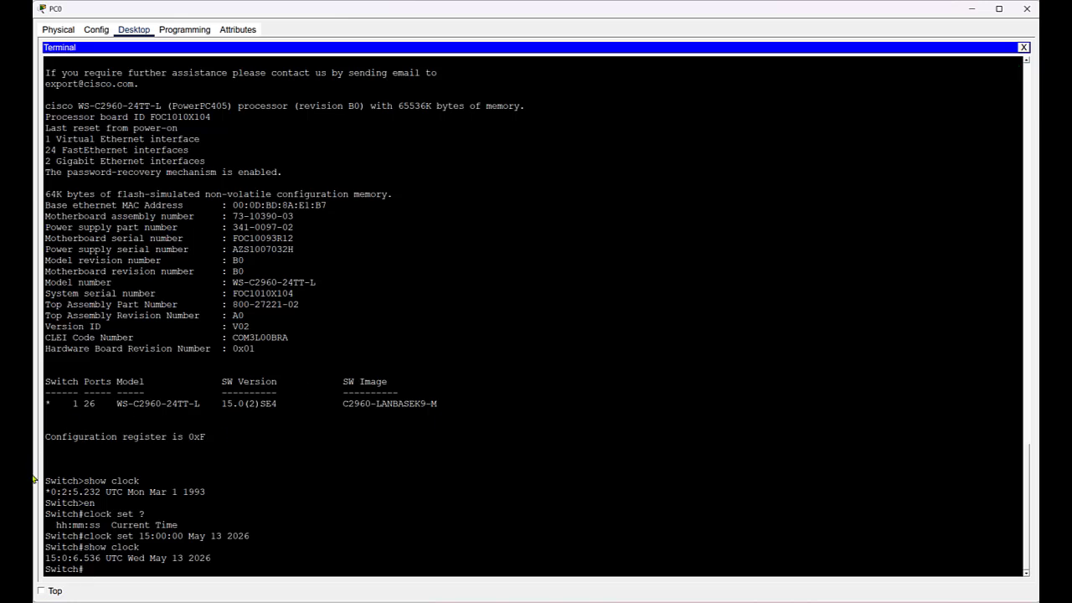
pyautogui.write('show running-config')
pyautogui.press('Return')
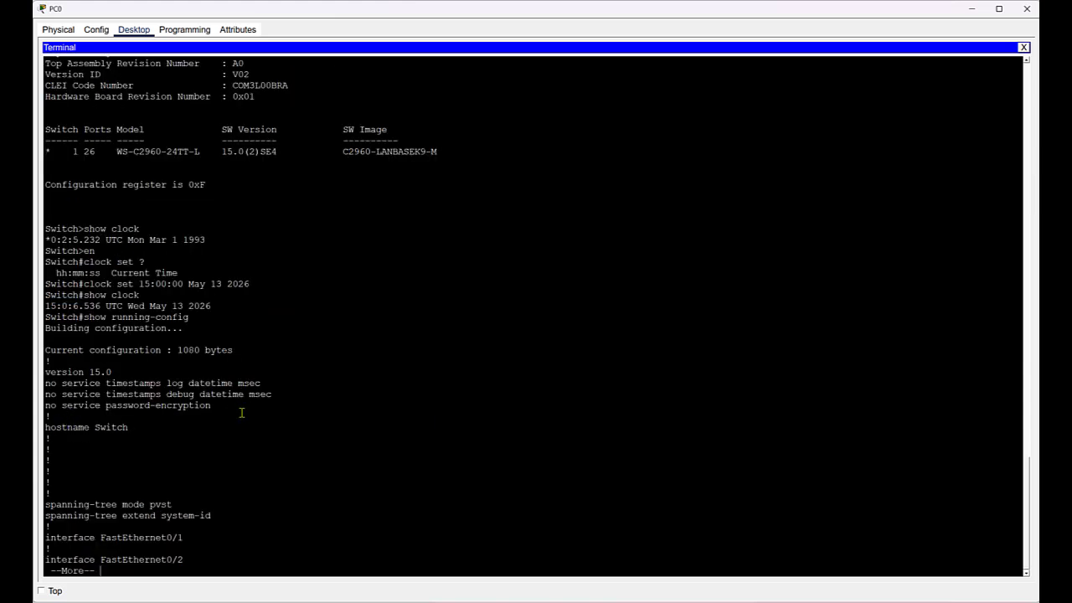
pyautogui.press('Return')
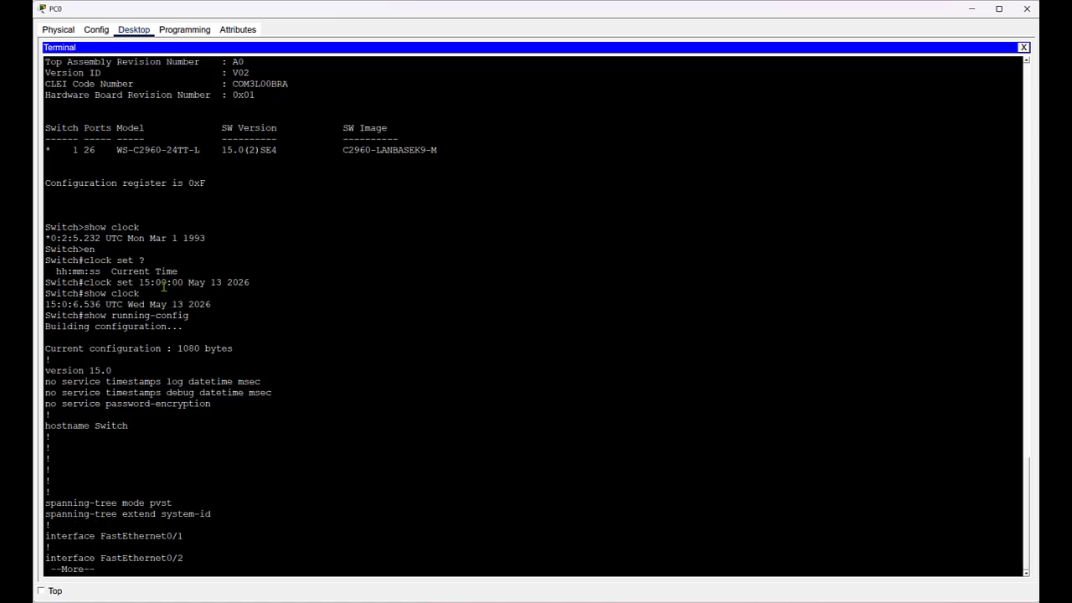
pyautogui.press('Return')
pyautogui.press('Return')
pyautogui.press('Return')
pyautogui.press('Return')
pyautogui.press('Return')
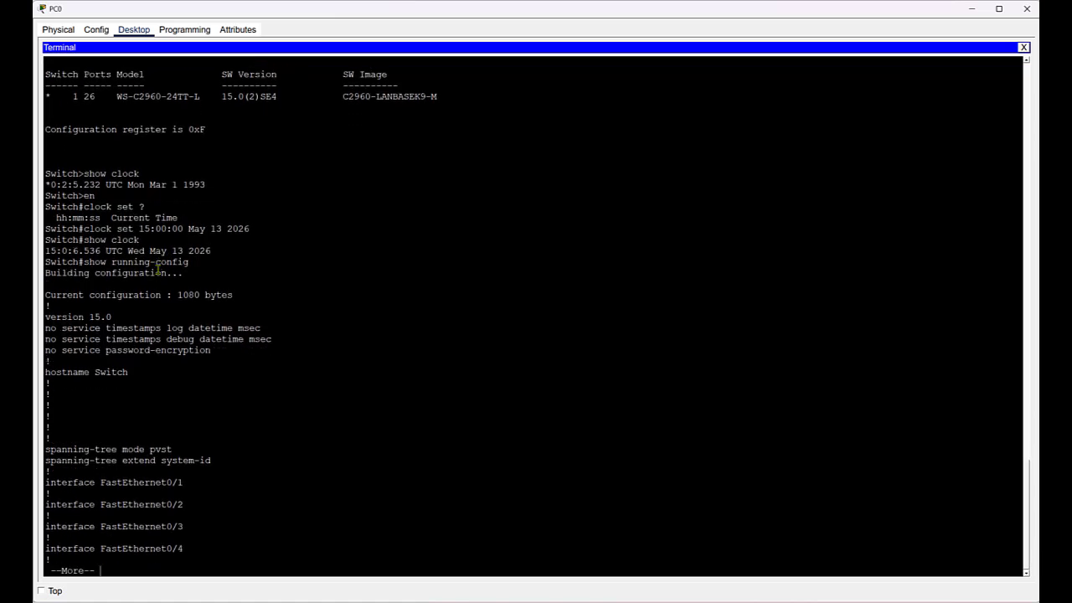
pyautogui.press('Return')
pyautogui.press('Return')
pyautogui.press('Return')
pyautogui.press('Return')
pyautogui.press('Return')
pyautogui.press('Return')
pyautogui.press('Return')
pyautogui.press('Return')
pyautogui.press('Return')
pyautogui.press('Return')
pyautogui.press('Return')
pyautogui.press('Return')
pyautogui.press('Return')
pyautogui.press('Return')
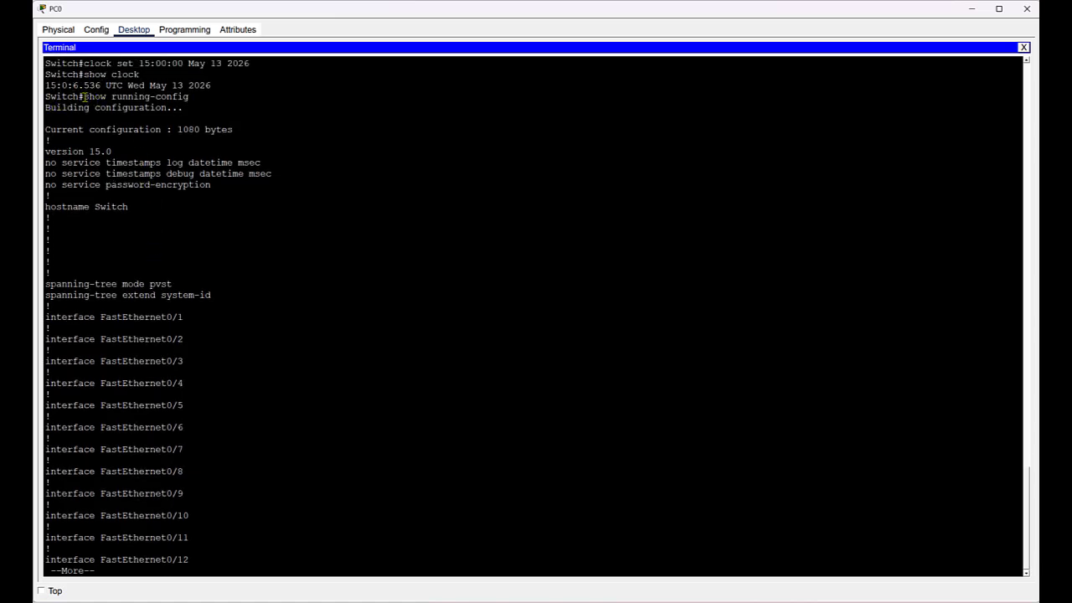
pyautogui.moveTo(84, 97); pyautogui.dragTo(215, 103)
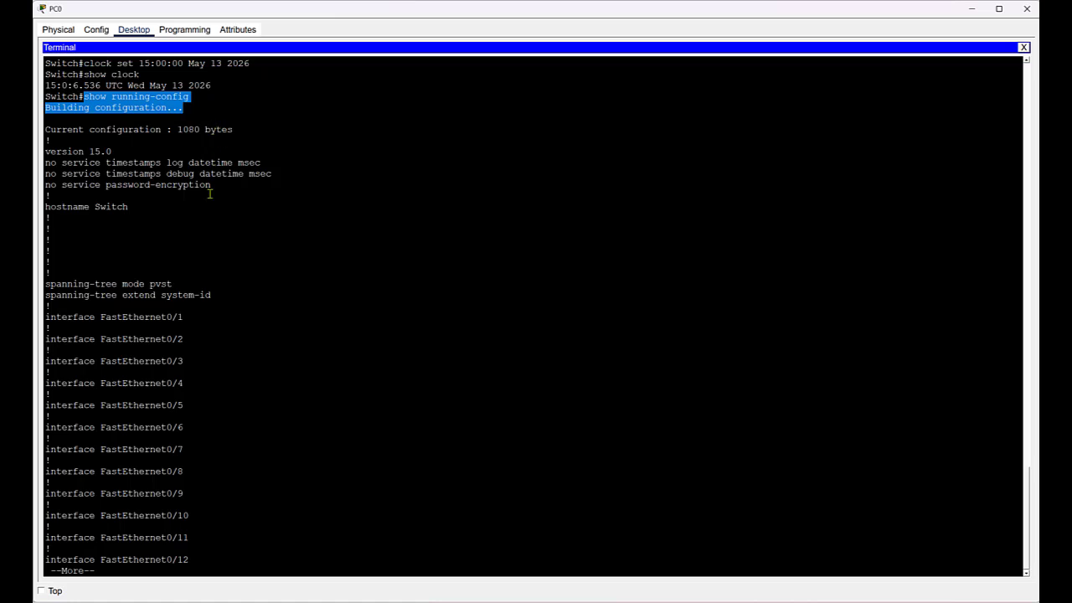
pyautogui.press('Return')
pyautogui.press('Return')
pyautogui.press('Return')
pyautogui.press('Return')
pyautogui.press('Return')
pyautogui.press('Return')
pyautogui.press('Return')
pyautogui.press('Return')
pyautogui.press('Return')
pyautogui.press('Return')
pyautogui.press('Return')
pyautogui.press('Return')
pyautogui.press('Return')
pyautogui.press('Return')
pyautogui.press('Return')
pyautogui.press('Return')
pyautogui.press('Return')
pyautogui.press('Return')
pyautogui.press('Return')
pyautogui.press('Return')
pyautogui.press('Return')
pyautogui.press('Return')
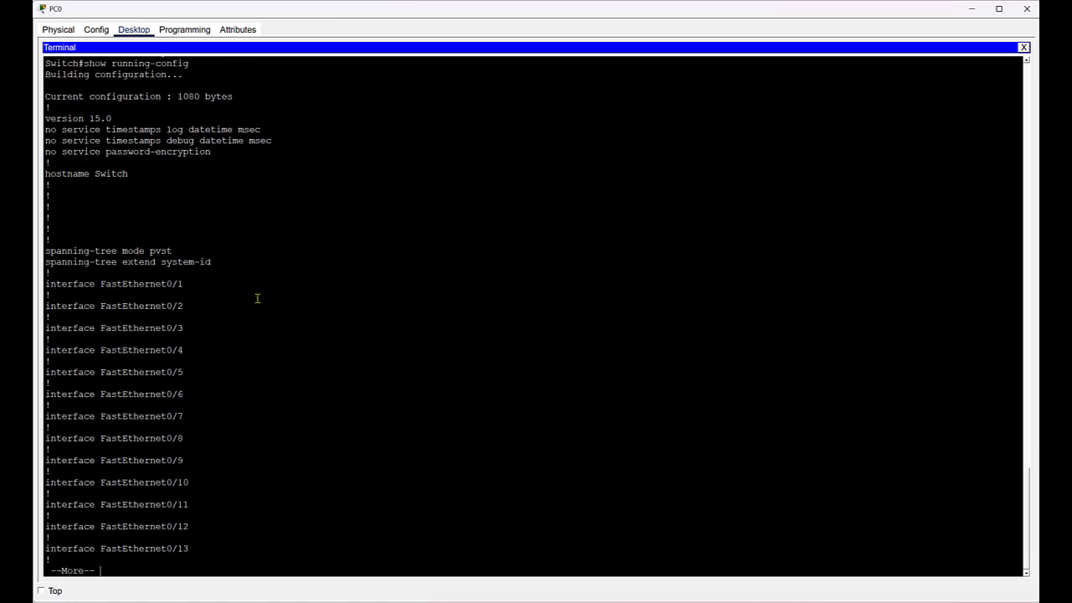
pyautogui.press('Return')
pyautogui.press('Return')
pyautogui.press('Return')
pyautogui.press('Return')
pyautogui.press('Return')
pyautogui.press('Return')
pyautogui.press('Return')
pyautogui.press('Return')
pyautogui.press('Return')
pyautogui.press('Return')
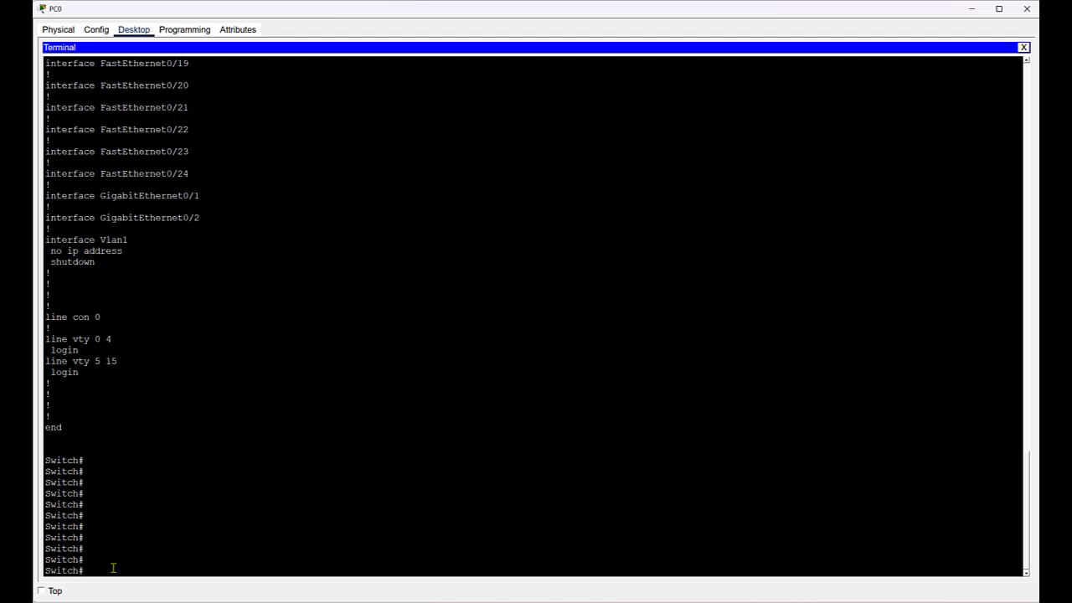
# Step: Enter global configuration mode with configure terminal and set the switch's hostname to S1
pyautogui.write('configure terminal')
pyautogui.press('Return')
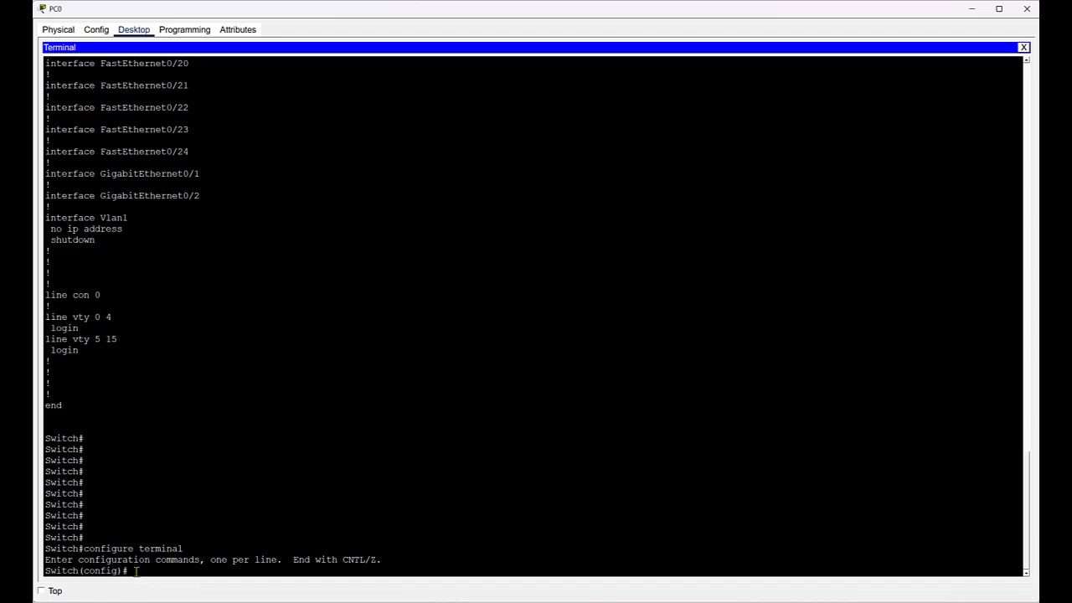
pyautogui.moveTo(133, 571); pyautogui.dragTo(37, 569)
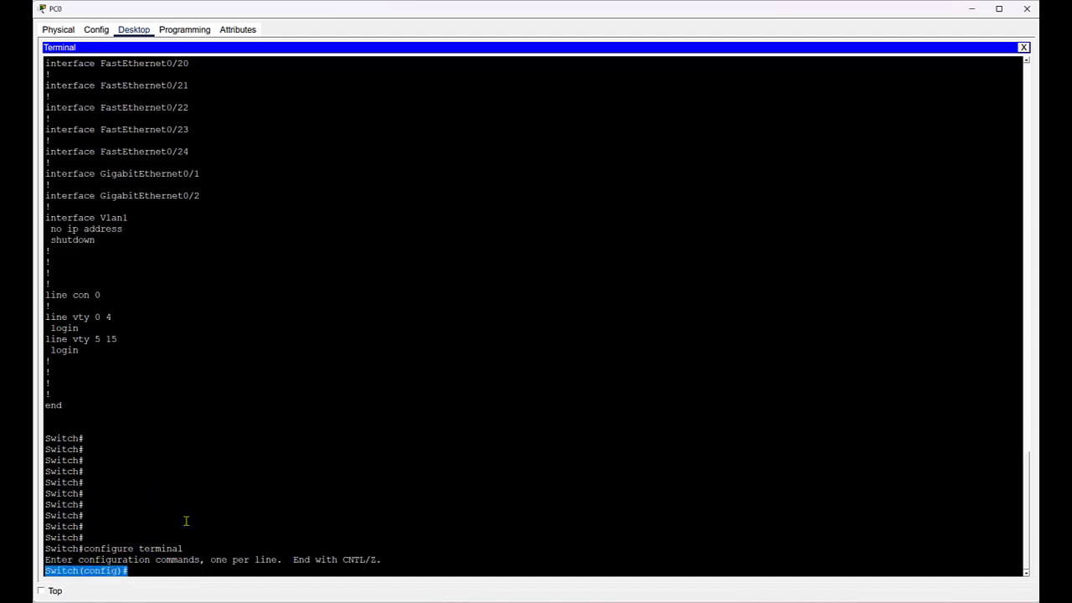
pyautogui.click(156, 572)
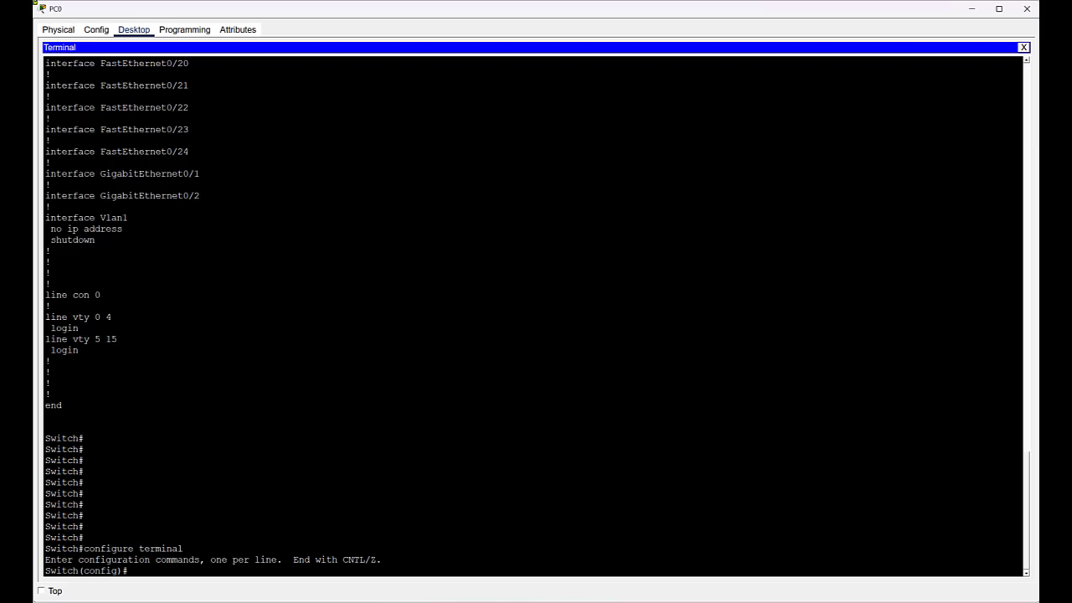
pyautogui.write('hostname S1')
pyautogui.press('Return')
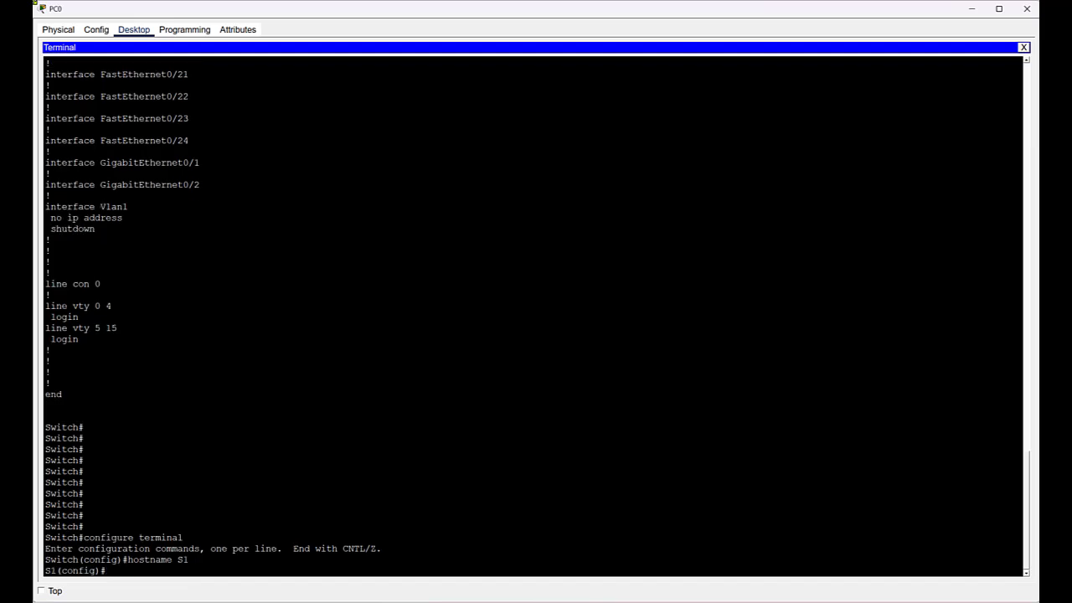
# Step: Exit global configuration mode to privileged EXEC mode and compare the prompts of the two modes
pyautogui.write('exit')
pyautogui.press('Return')
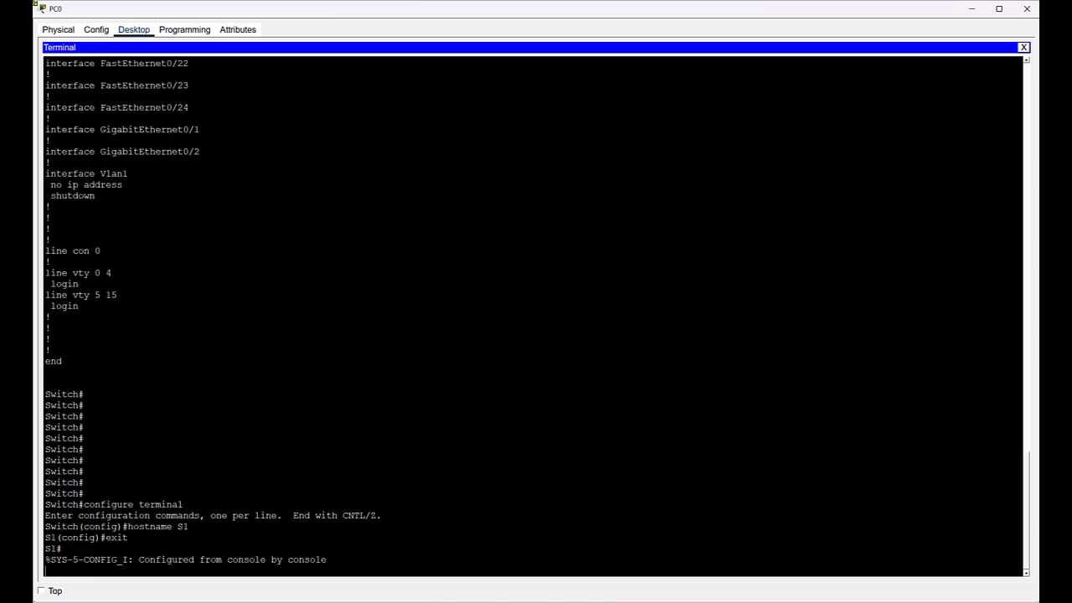
pyautogui.press('Return')
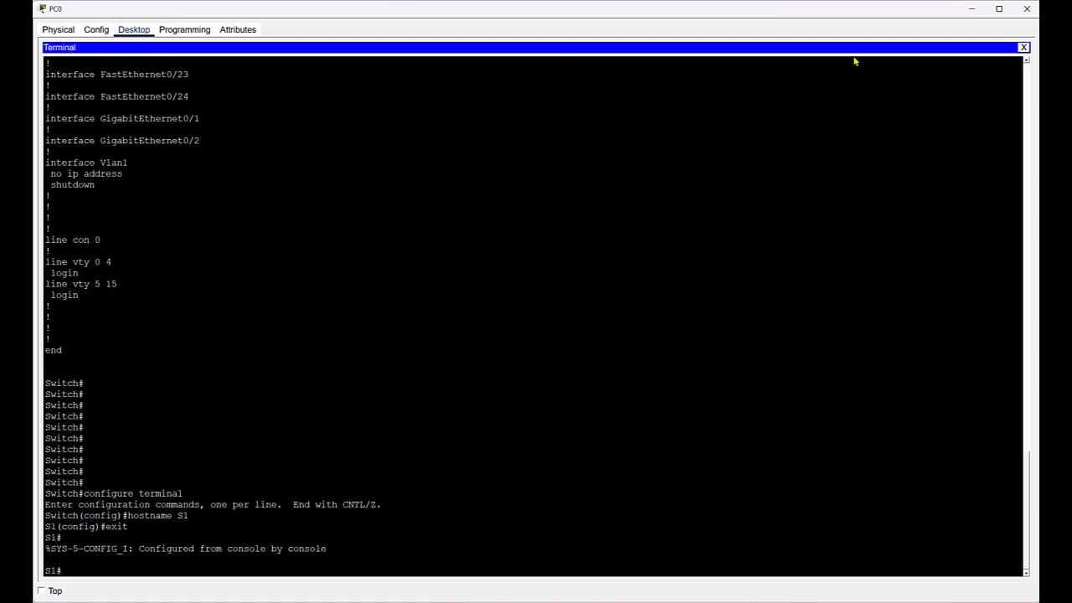
pyautogui.moveTo(130, 526); pyautogui.dragTo(45, 527)
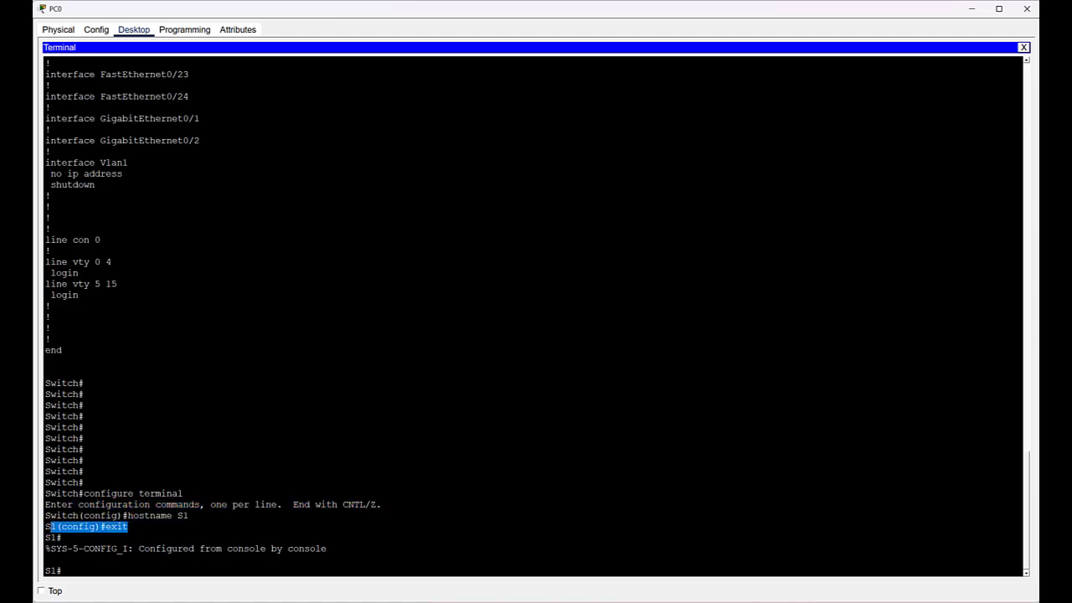
pyautogui.moveTo(45, 570); pyautogui.dragTo(62, 570)
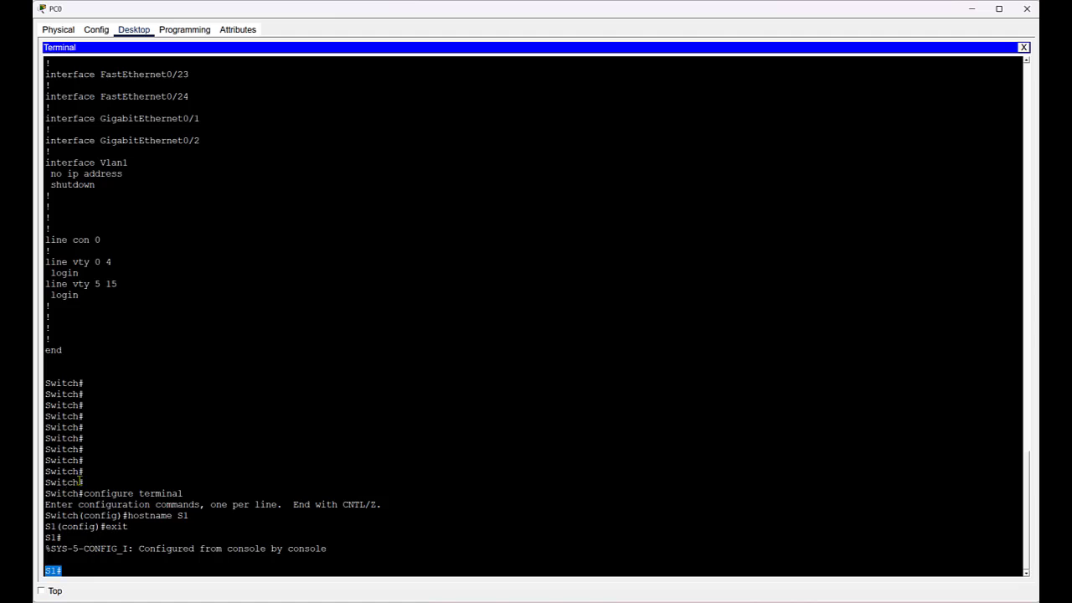
# Step: From global configuration mode, set a console password on line console 0, enable login, and exit line configuration
pyautogui.click(98, 572)
pyautogui.write('conf t')
pyautogui.press('Return')
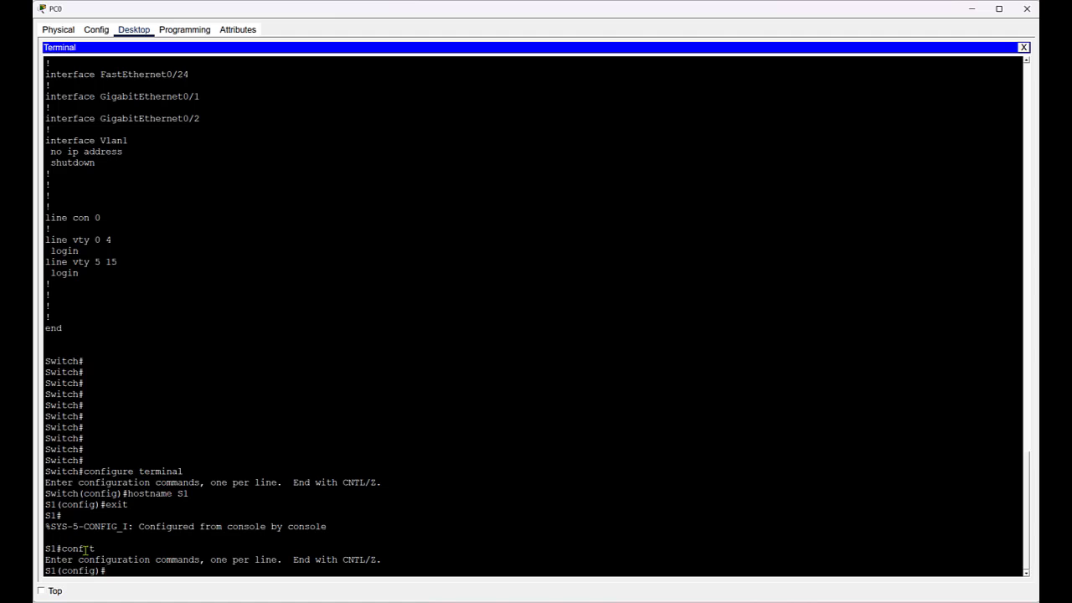
pyautogui.write('line console 0')
pyautogui.press('Return')
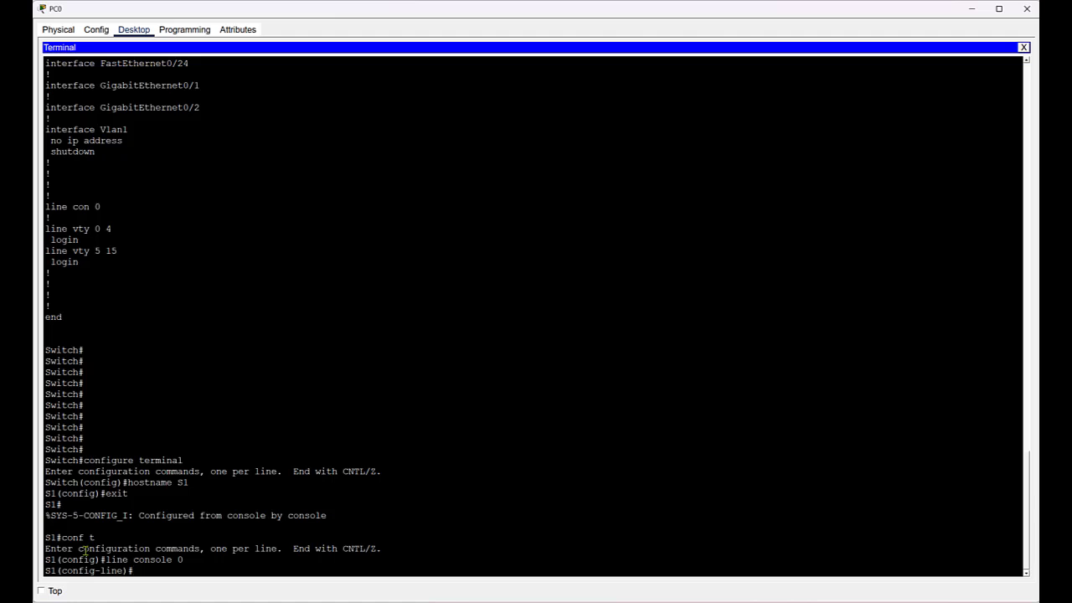
pyautogui.write('password letmein')
pyautogui.press('Return')
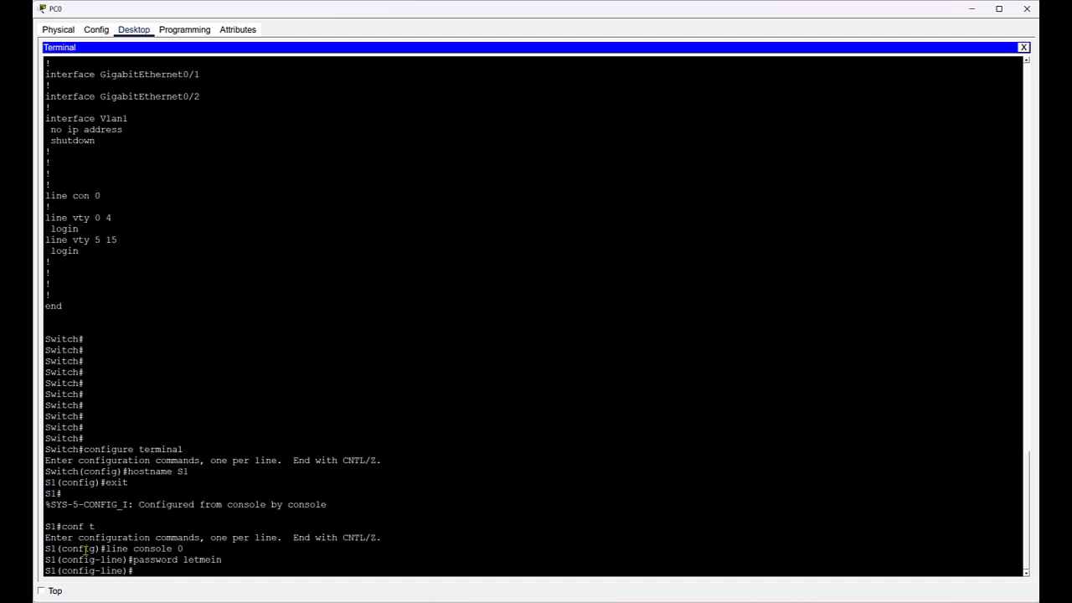
pyautogui.write('login')
pyautogui.press('Return')
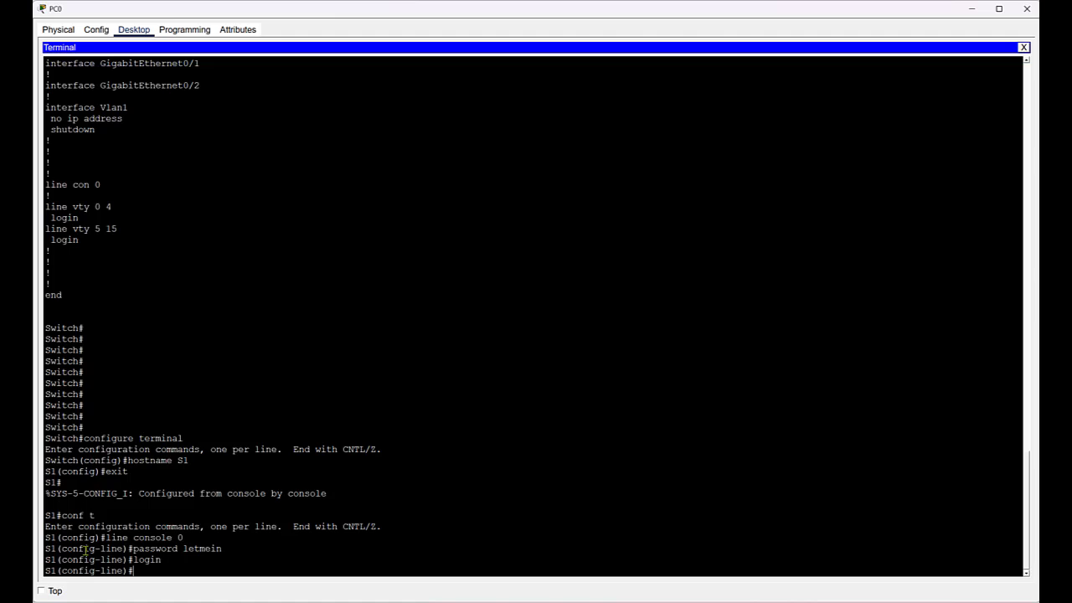
pyautogui.write('exit')
pyautogui.press('Return')
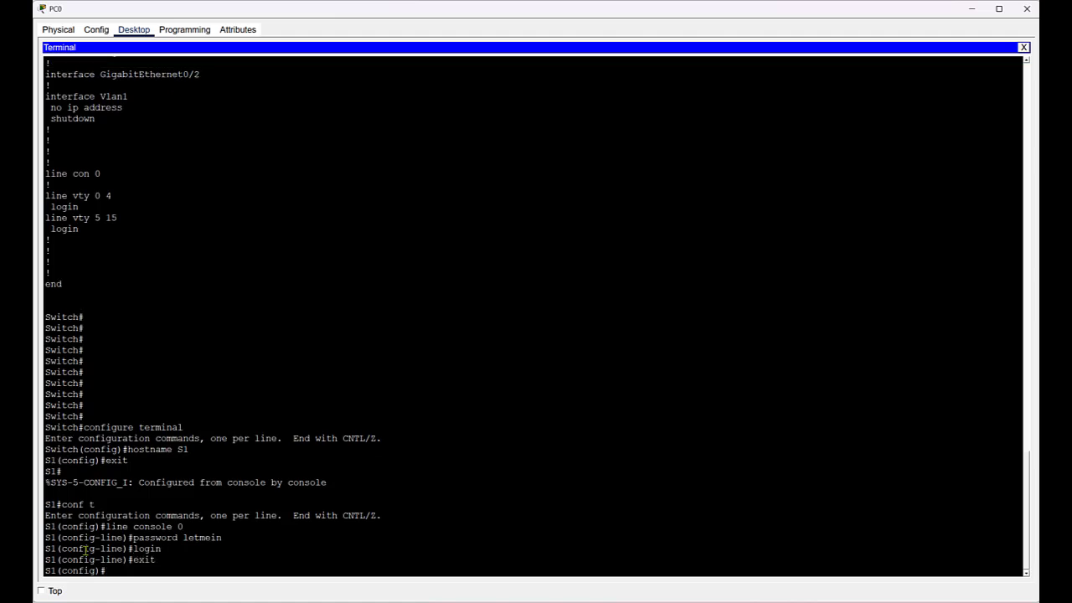
# Step: Exit global configuration mode and the console session, and start a new session up to its password prompt
pyautogui.write('exit')
pyautogui.press('Return')
pyautogui.press('Return')
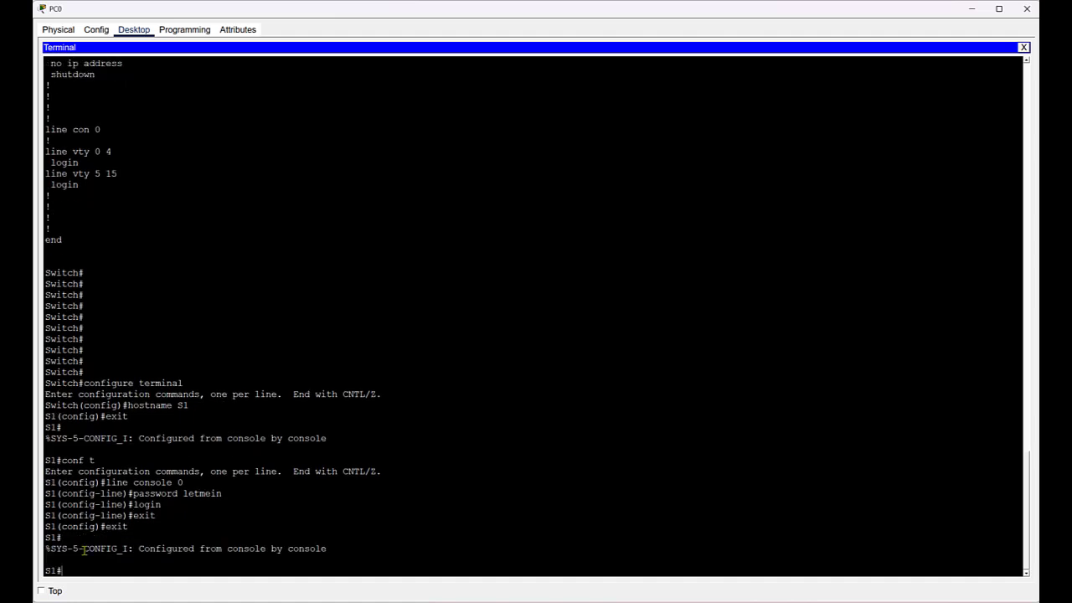
pyautogui.write('exit')
pyautogui.press('Return')
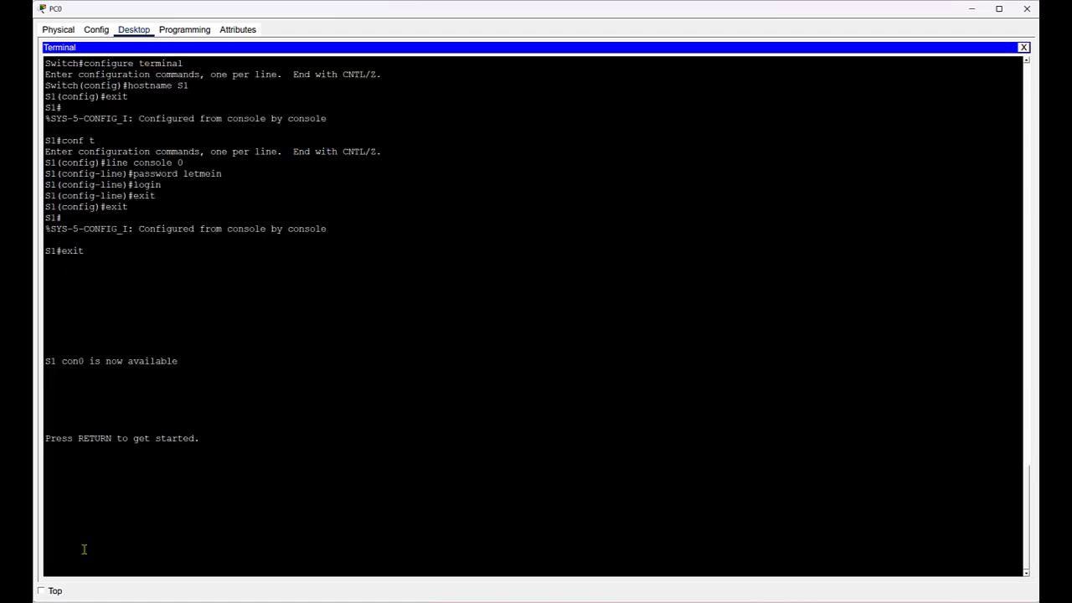
pyautogui.press('Return')
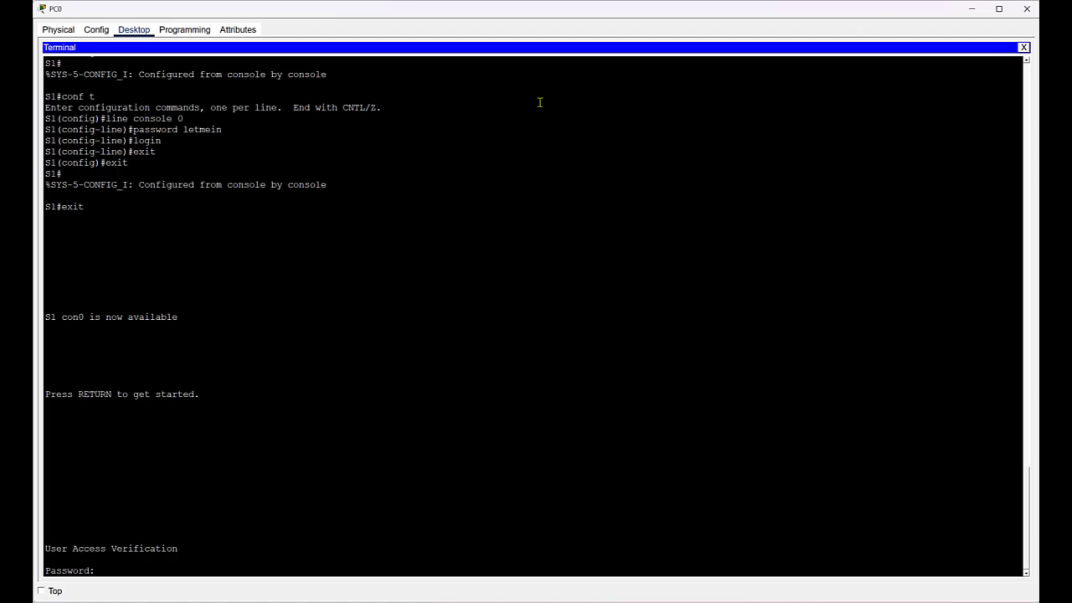
# Step: Leave PC0, open Switch0's physical device view, and enlarge it to examine the console port
pyautogui.click(1027, 8)
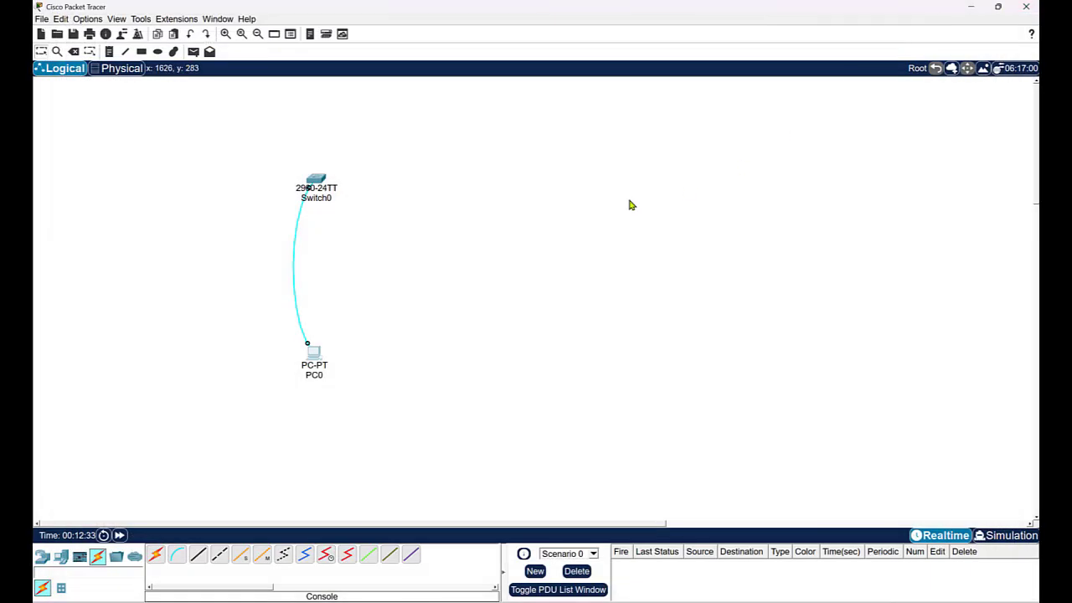
pyautogui.moveTo(315, 179); pyautogui.dragTo(308, 183)
pyautogui.click(309, 183)
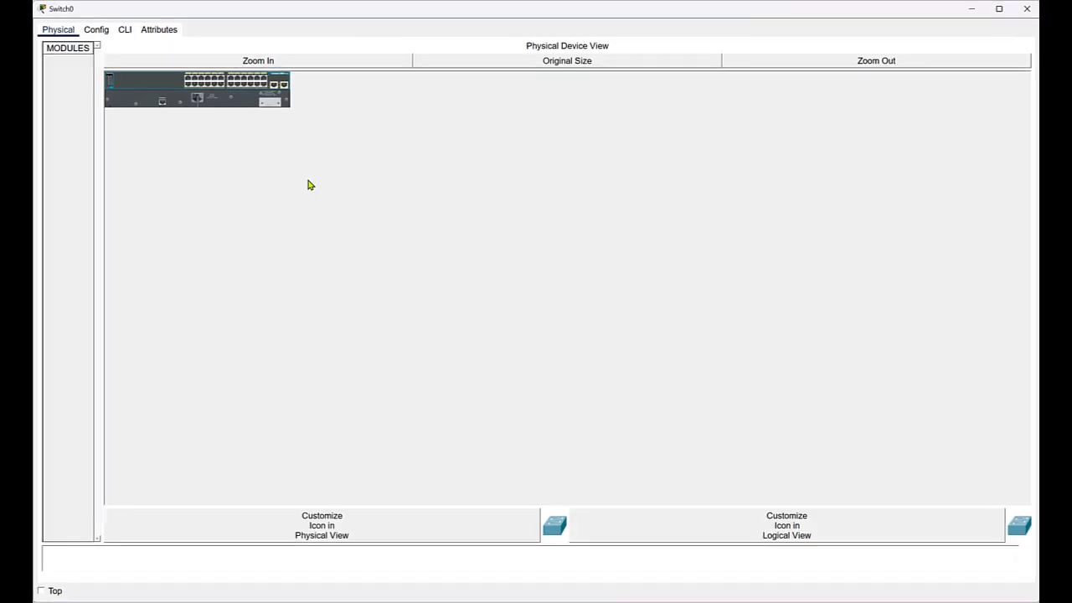
pyautogui.click(236, 64)
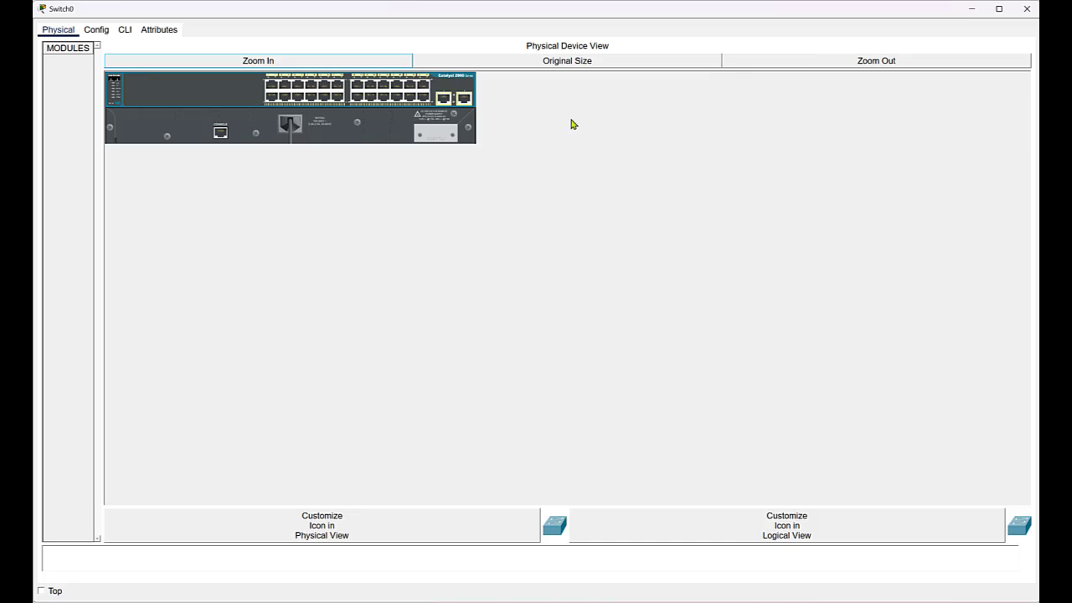
pyautogui.click(1027, 8)
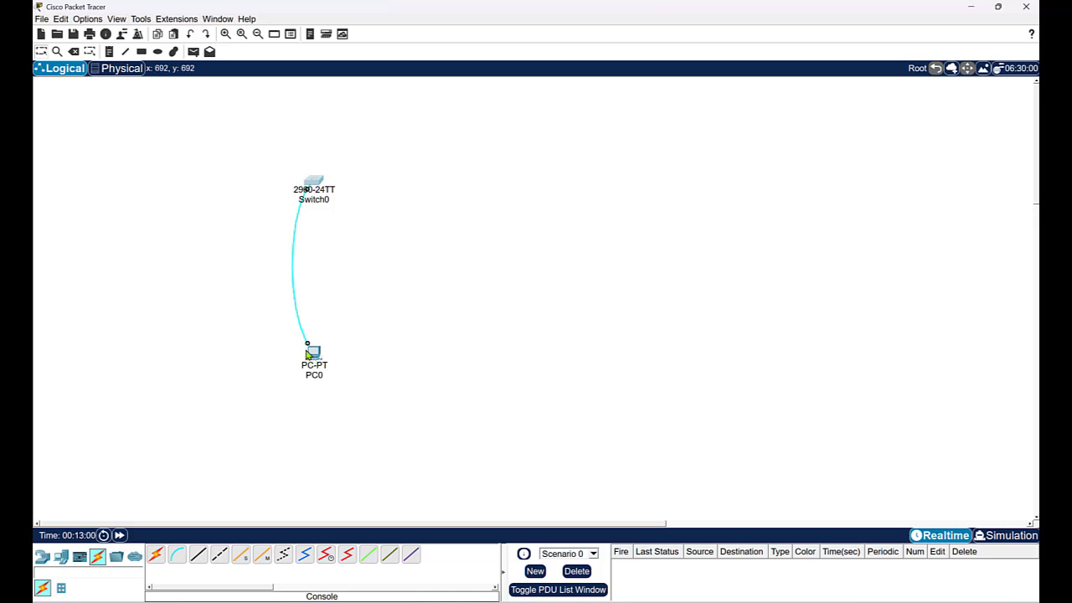
# Step: Reopen PC0's terminal with the default port settings and log in to the switch with the console password
pyautogui.click(313, 354)
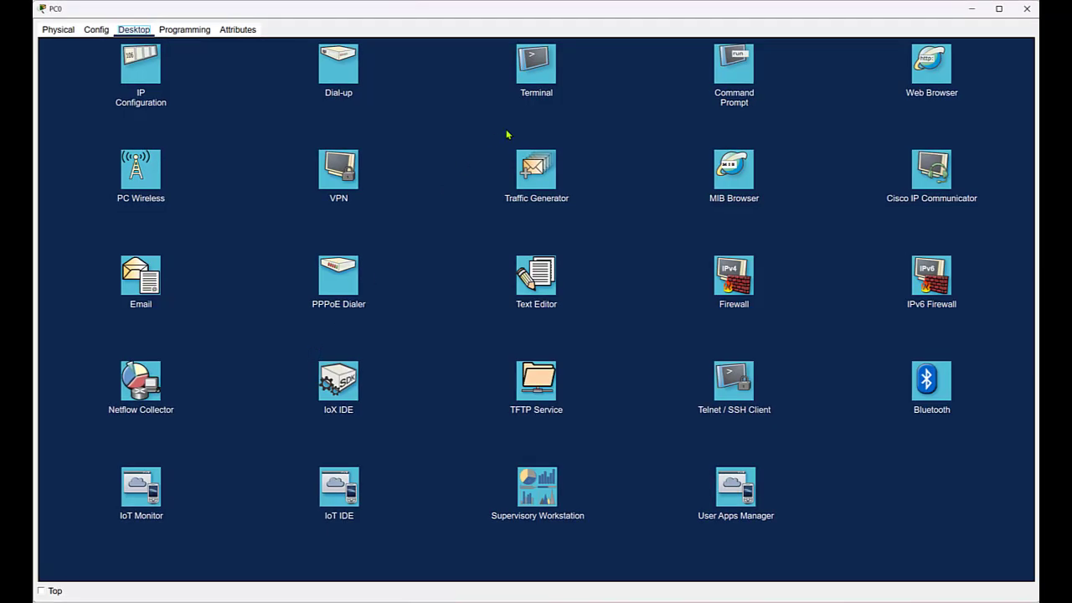
pyautogui.click(542, 78)
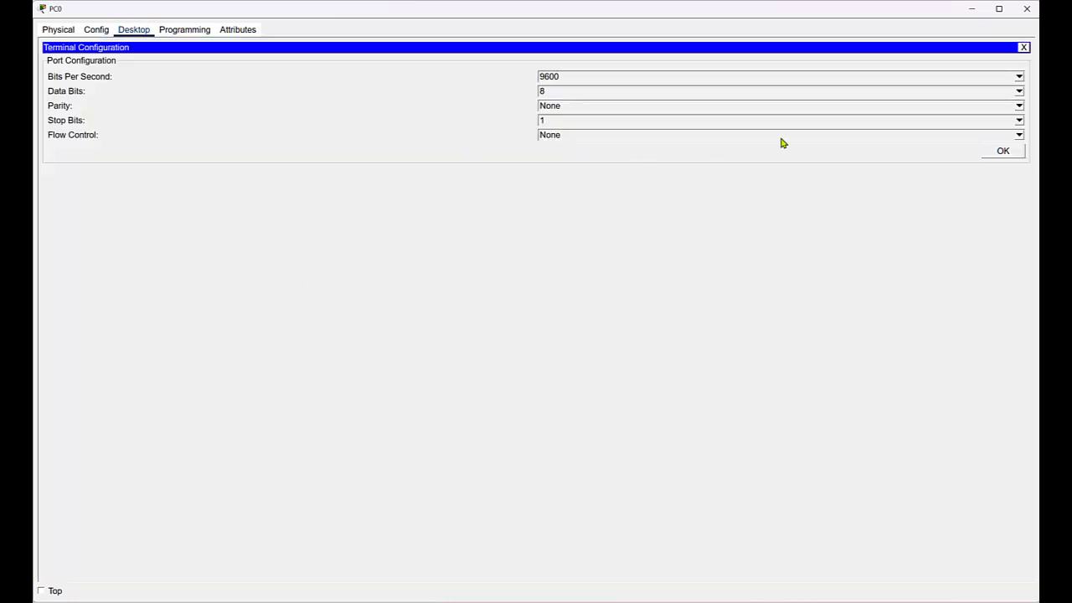
pyautogui.click(1001, 150)
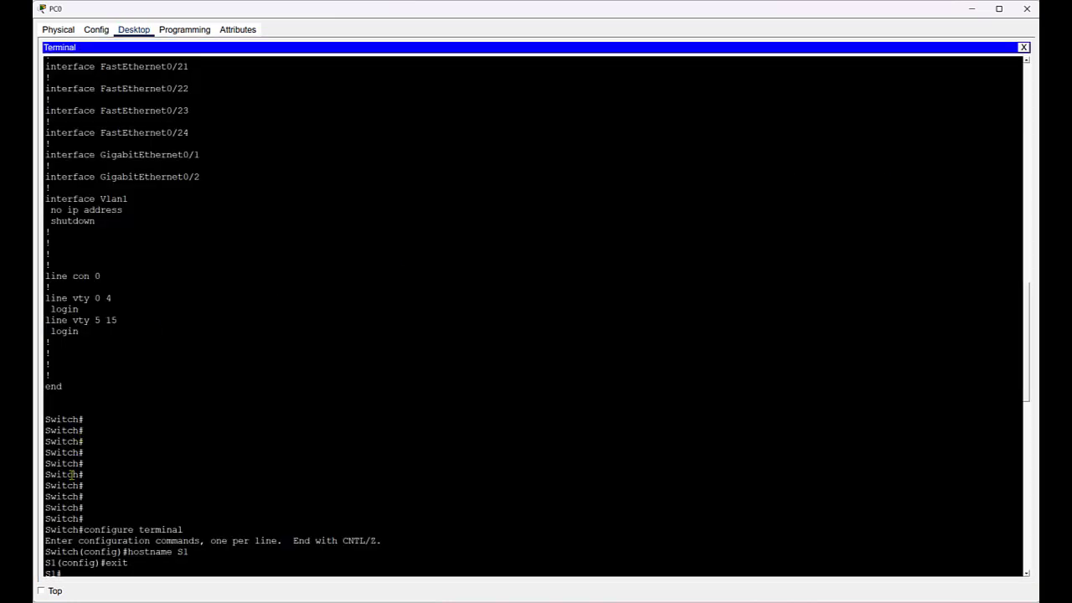
pyautogui.click(75, 573)
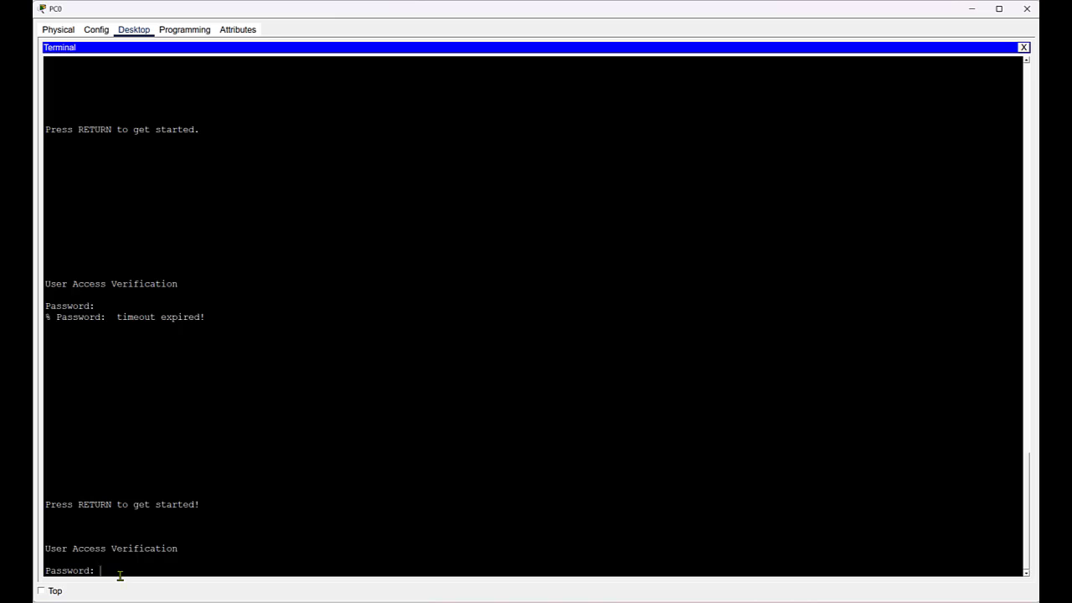
pyautogui.press('Return')
# Step: Enter privileged EXEC mode with en and global configuration mode with conf t on S1
pyautogui.write('en')
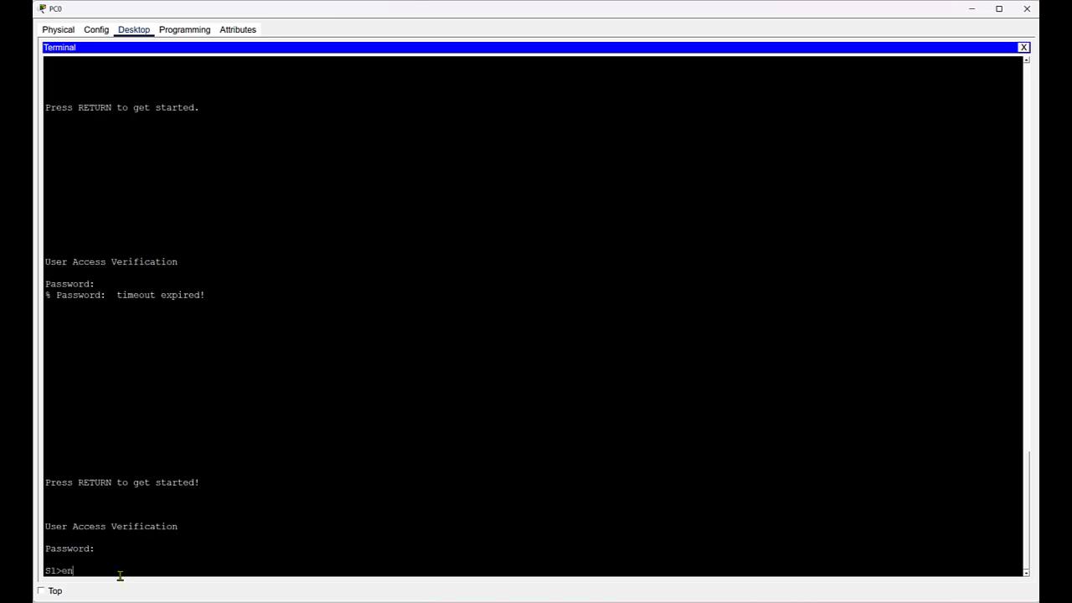
pyautogui.press('Return')
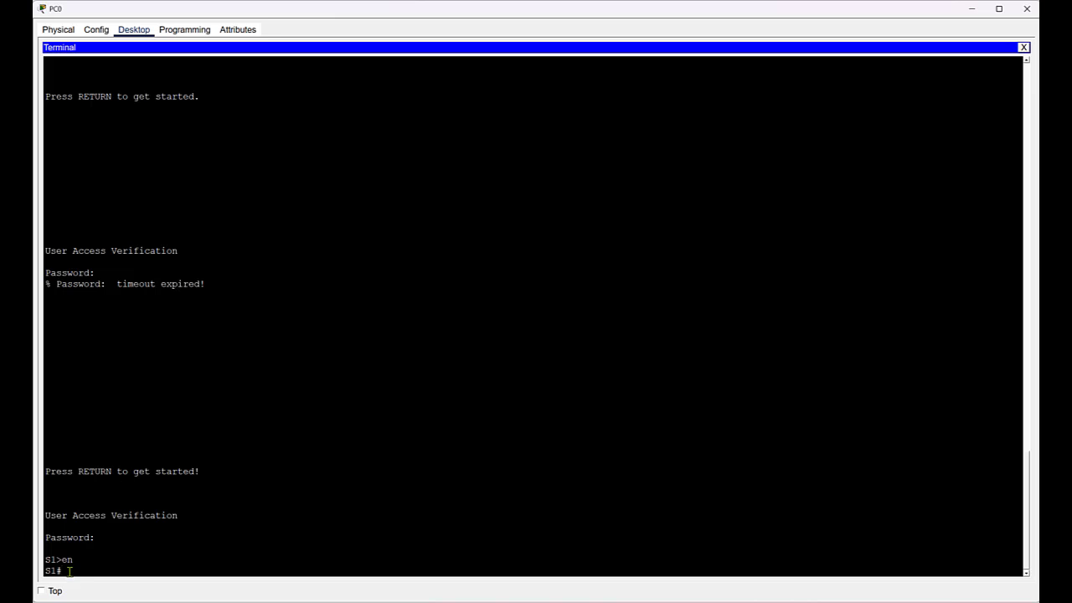
pyautogui.write('conf t')
pyautogui.press('Return')
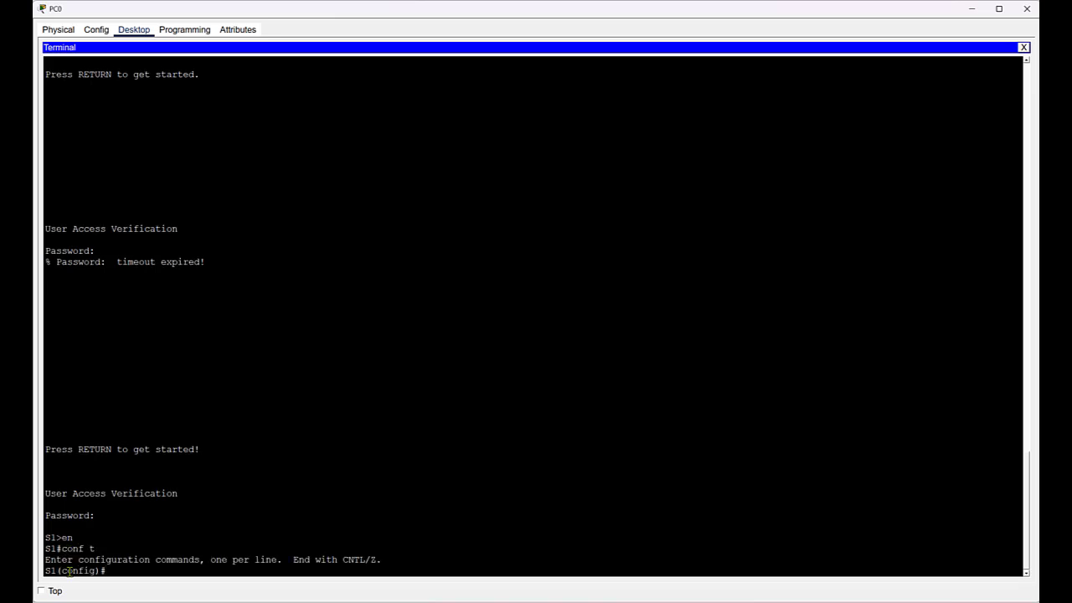
# Step: Set the privileged EXEC password on S1 with the enable password command
pyautogui.write('e')
pyautogui.write('nal')
pyautogui.write('be')
pyautogui.write(' pass')
pyautogui.write('word')
pyautogui.write('c')
pyautogui.write('l')
pyautogui.write('$')
pyautogui.write('c0')
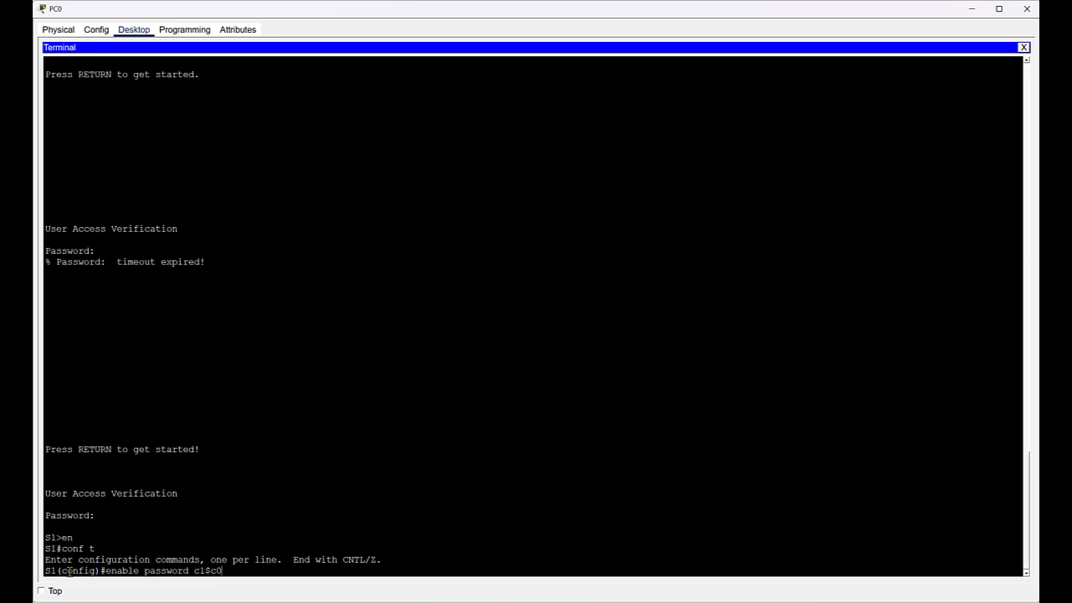
pyautogui.press('Return')
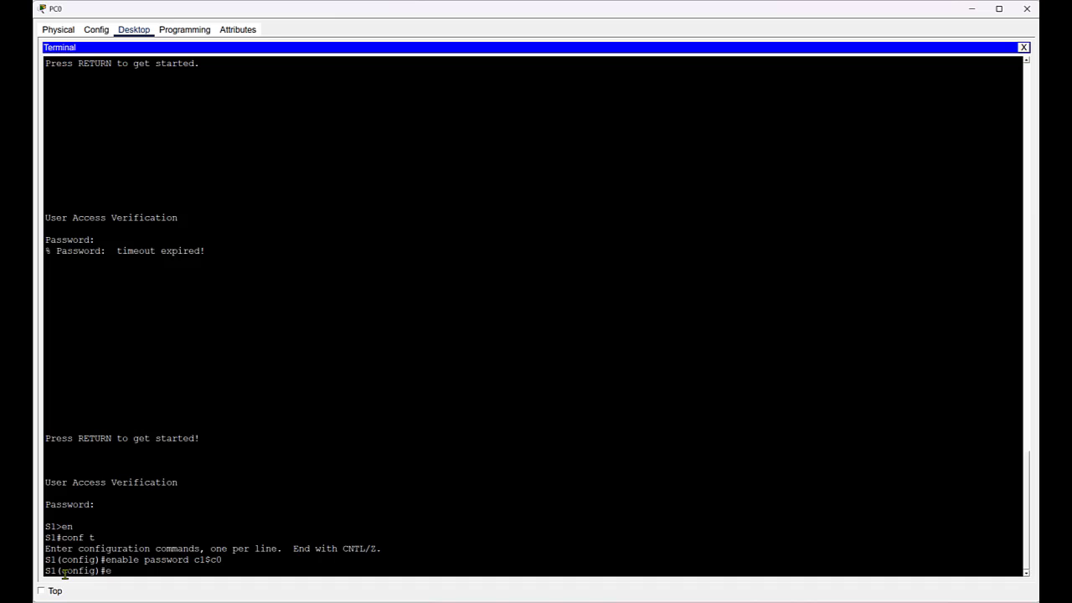
# Step: Exit global configuration mode and end the console session on S1
pyautogui.write('exit')
pyautogui.press('Return')
pyautogui.press('Return')
pyautogui.write('e')
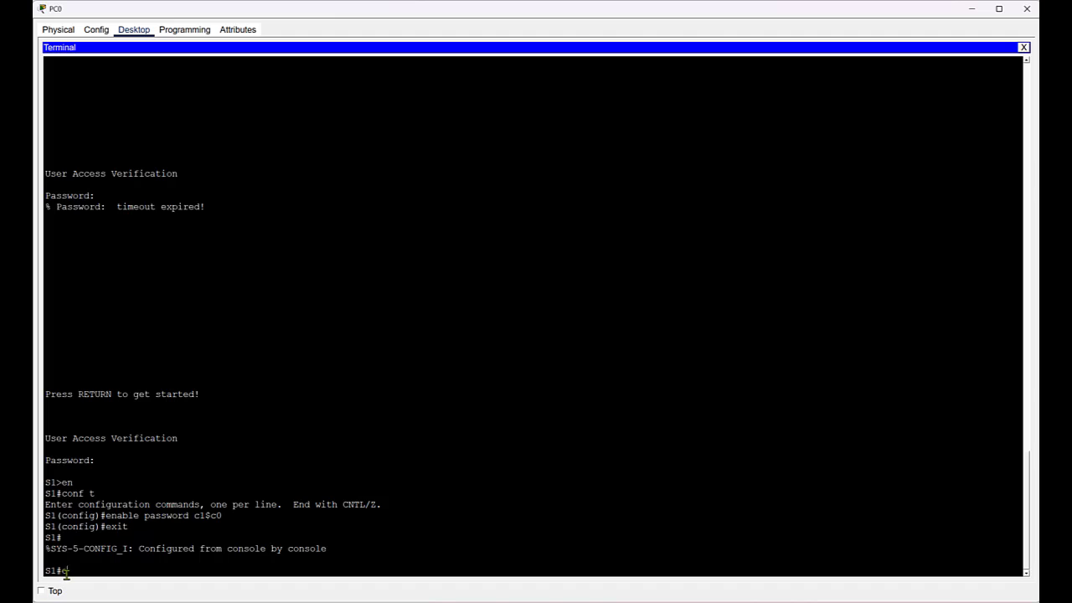
pyautogui.write('xit')
pyautogui.press('Return')
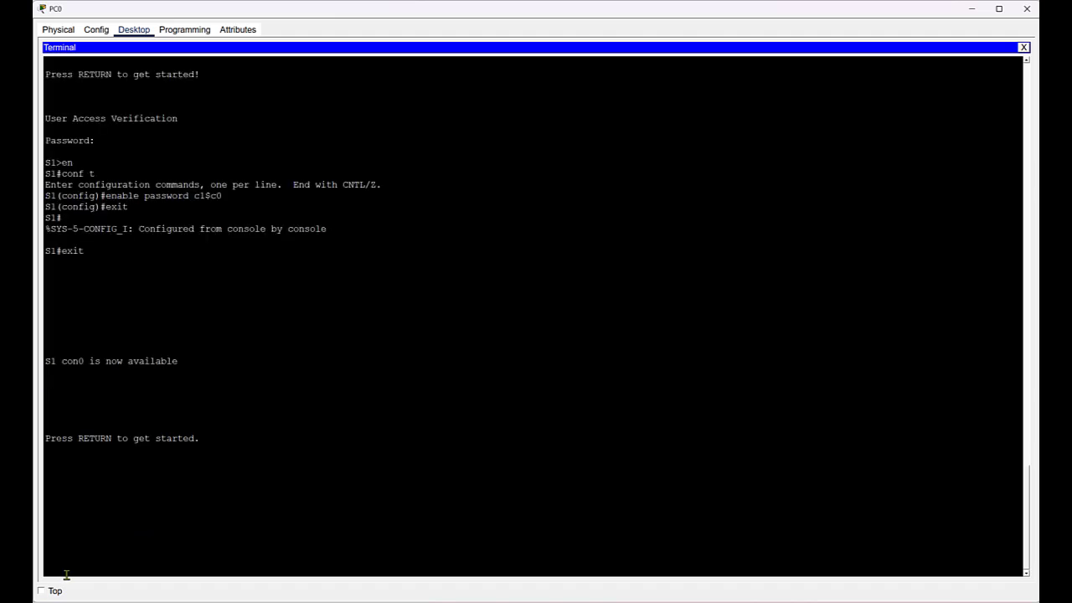
# Step: Start a new console session, log in with the console password, and enter privileged EXEC mode with en and the enable password
pyautogui.press('Return')
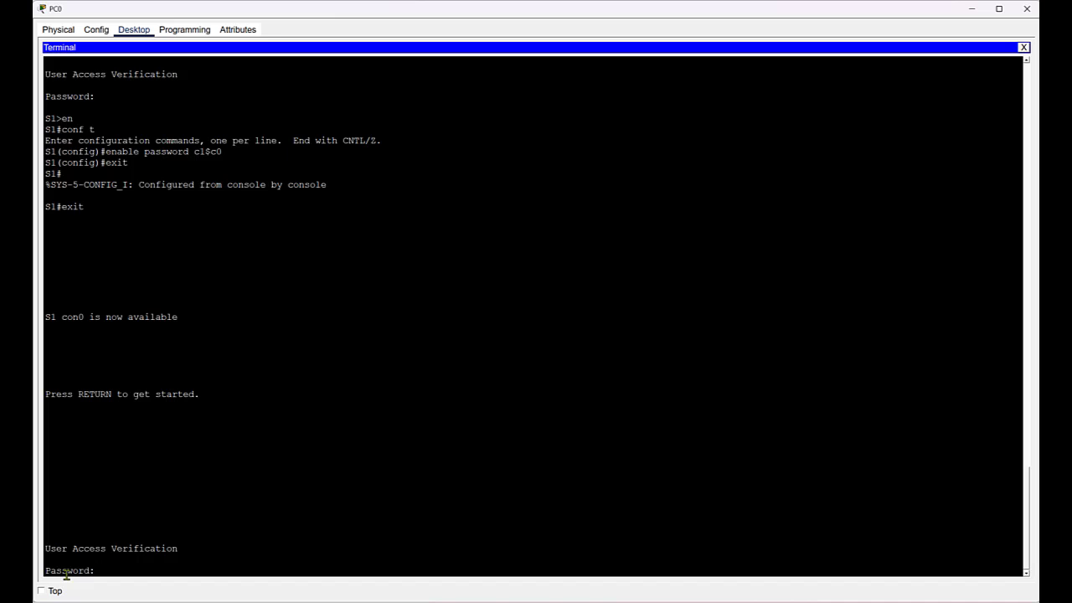
pyautogui.press('Return')
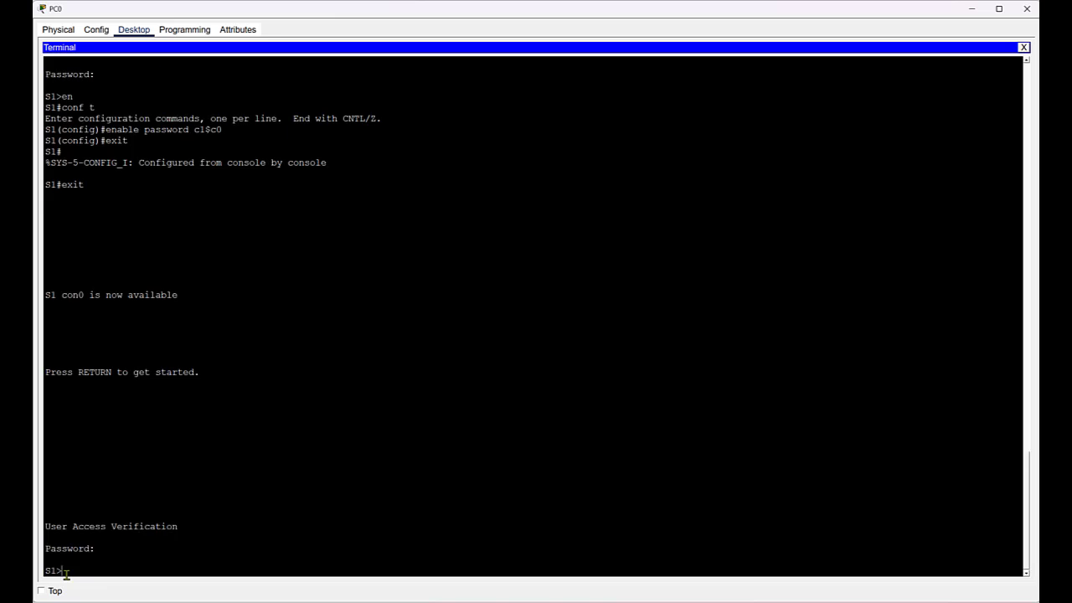
pyautogui.write('en')
pyautogui.press('Return')
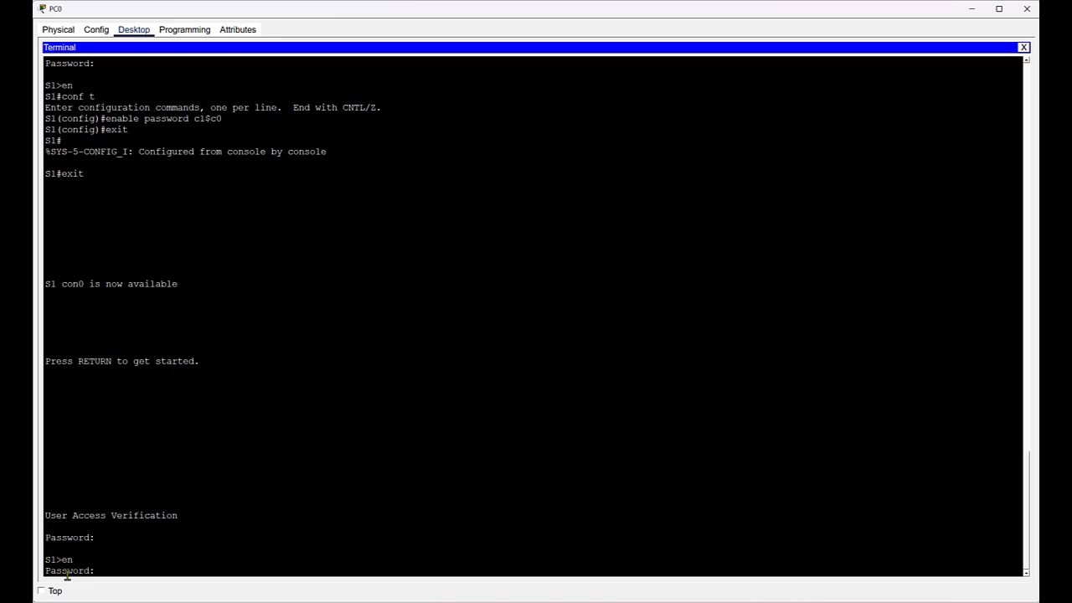
pyautogui.write('c1$c0')
pyautogui.press('Return')
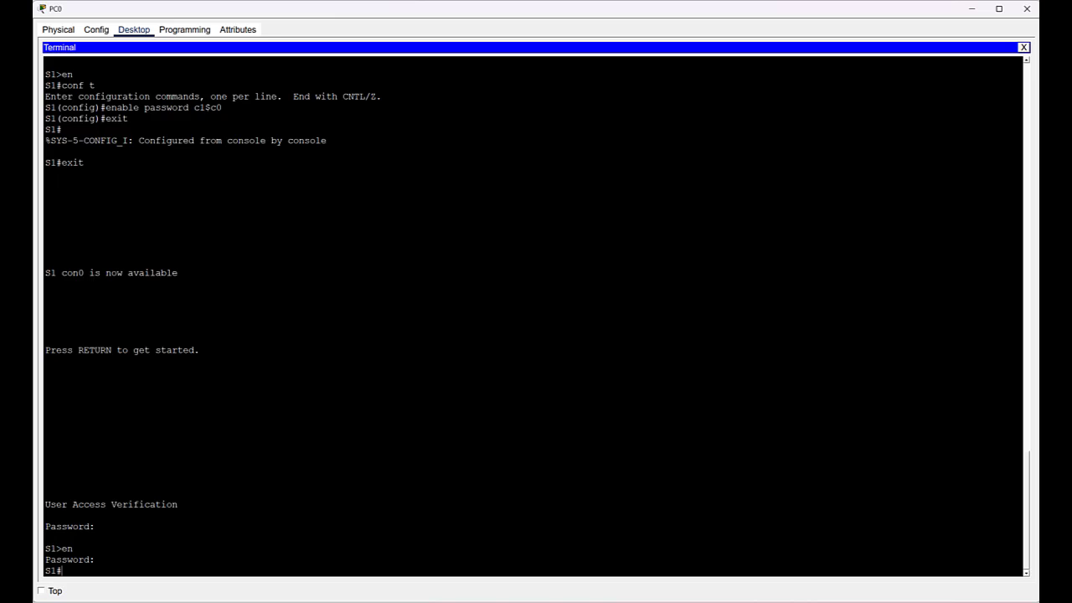
# Step: Display the running configuration with show run and examine its enable password and hostname lines
pyautogui.write('show running')
pyautogui.press('BackSpace')
pyautogui.press('BackSpace')
pyautogui.press('BackSpace')
pyautogui.press('BackSpace')
pyautogui.press('Return')
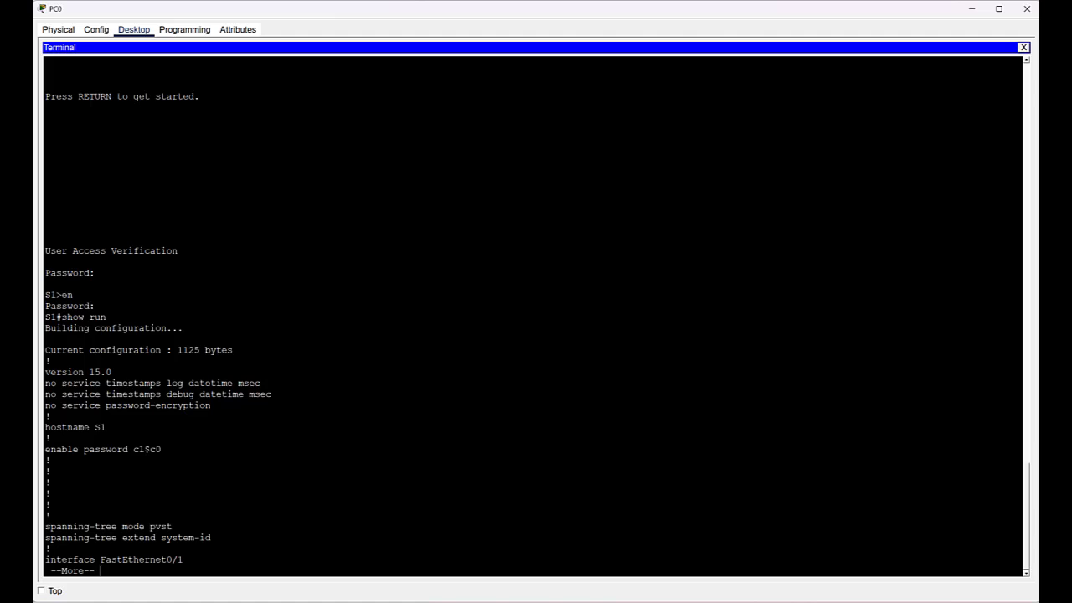
pyautogui.press('Return')
pyautogui.press('Return')
pyautogui.press('Return')
pyautogui.press('Return')
pyautogui.press('Return')
pyautogui.press('Return')
pyautogui.press('Return')
pyautogui.press('Return')
pyautogui.press('Return')
pyautogui.press('Return')
pyautogui.press('Return')
pyautogui.press('Return')
pyautogui.press('Return')
pyautogui.press('Return')
pyautogui.press('Return')
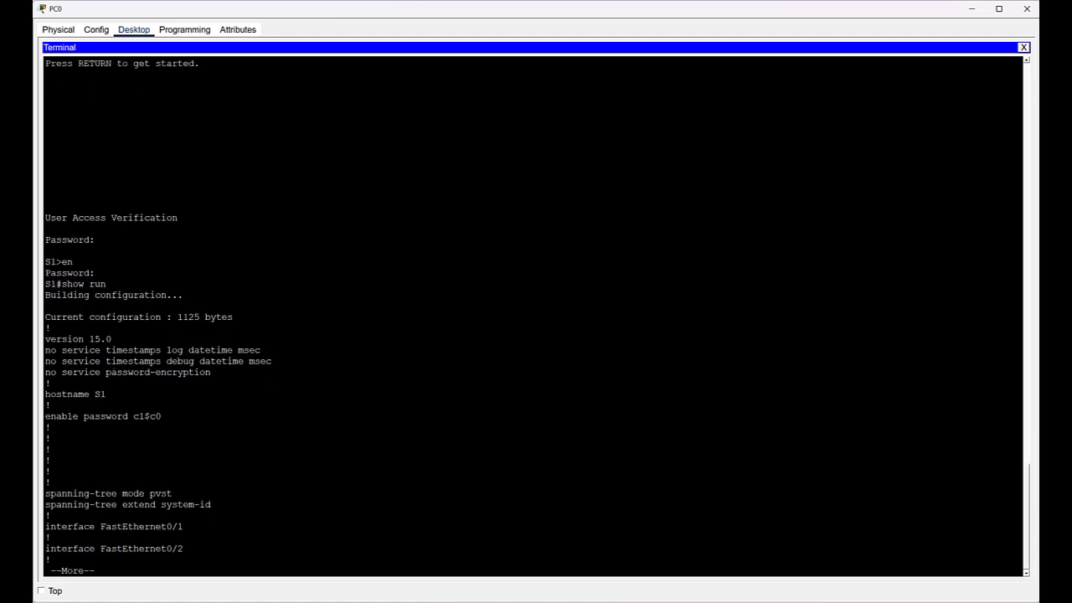
pyautogui.press('Return')
pyautogui.press('Return')
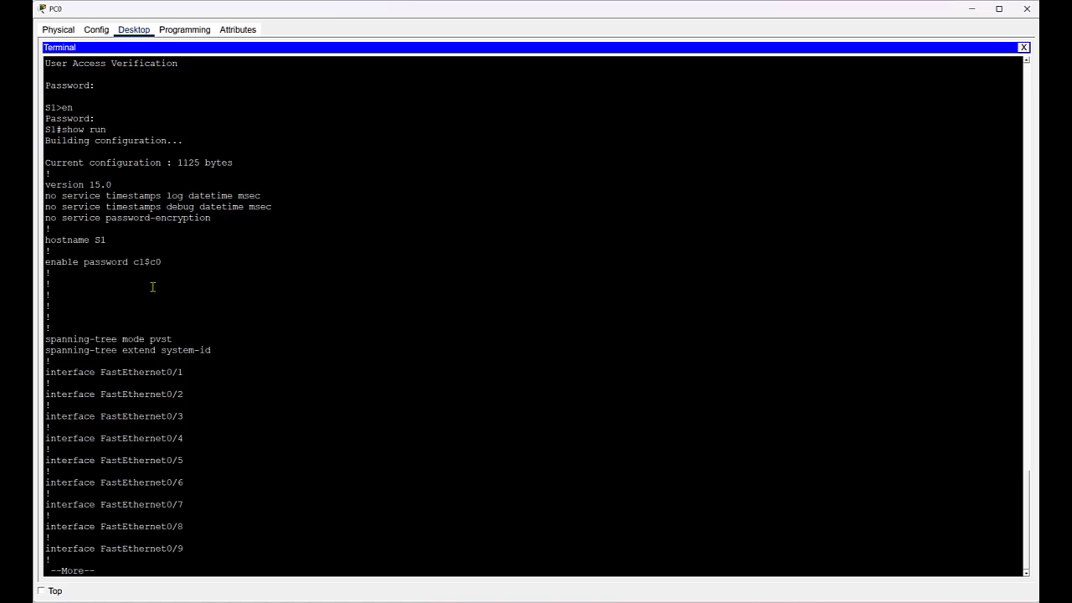
pyautogui.moveTo(164, 261); pyautogui.dragTo(45, 261)
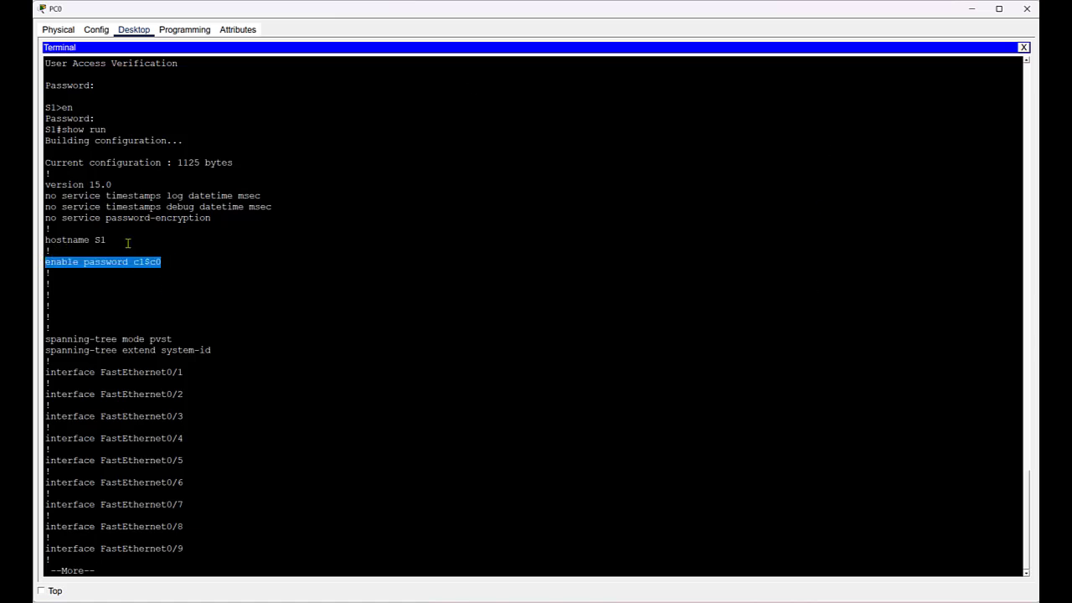
pyautogui.moveTo(125, 241); pyautogui.dragTo(46, 244)
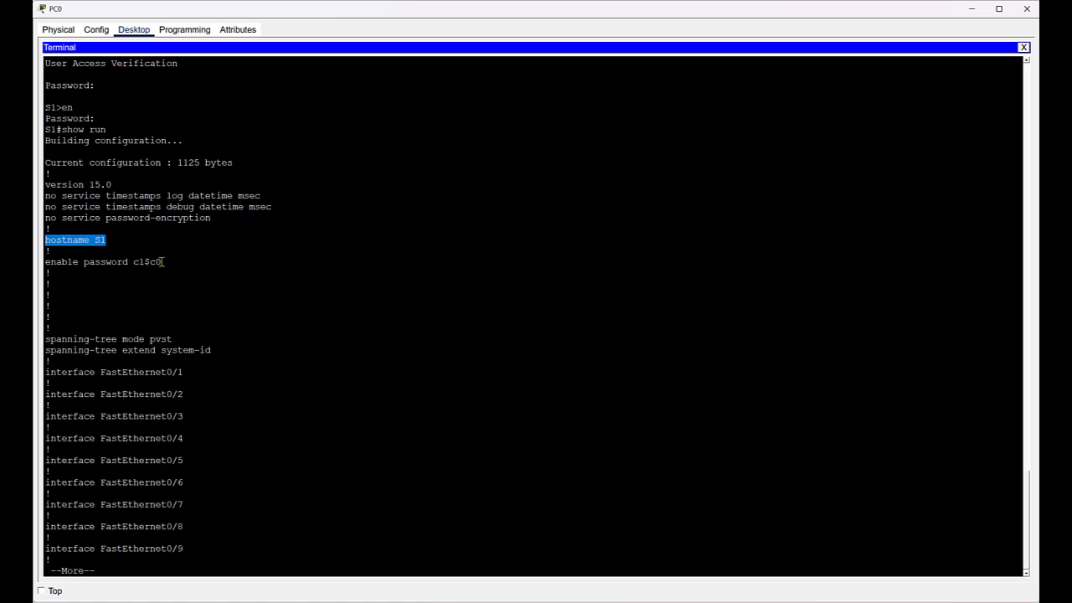
# Step: Page through the rest of the running configuration and examine the password line under line con 0
pyautogui.press('Return')
pyautogui.press('Return')
pyautogui.press('Return')
pyautogui.press('Return')
pyautogui.press('Return')
pyautogui.press('Return')
pyautogui.press('Return')
pyautogui.press('Return')
pyautogui.press('Return')
pyautogui.press('Return')
pyautogui.press('Return')
pyautogui.press('Return')
pyautogui.press('Return')
pyautogui.press('Return')
pyautogui.press('Return')
pyautogui.press('Return')
pyautogui.press('Return')
pyautogui.press('Return')
pyautogui.press('Return')
pyautogui.press('Return')
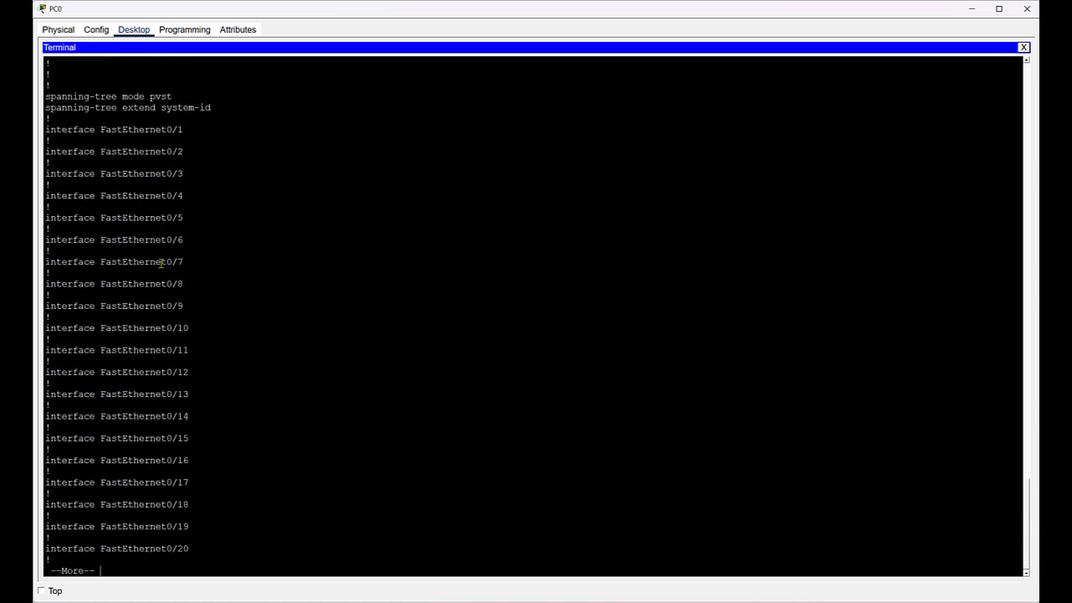
pyautogui.press('Return')
pyautogui.press('Return')
pyautogui.press('Return')
pyautogui.press('Return')
pyautogui.press('Return')
pyautogui.press('Return')
pyautogui.press('Return')
pyautogui.press('Return')
pyautogui.press('Return')
pyautogui.press('Return')
pyautogui.press('Return')
pyautogui.press('Return')
pyautogui.press('Return')
pyautogui.press('Return')
pyautogui.press('Return')
pyautogui.press('Return')
pyautogui.press('Return')
pyautogui.press('Return')
pyautogui.press('Return')
pyautogui.press('Return')
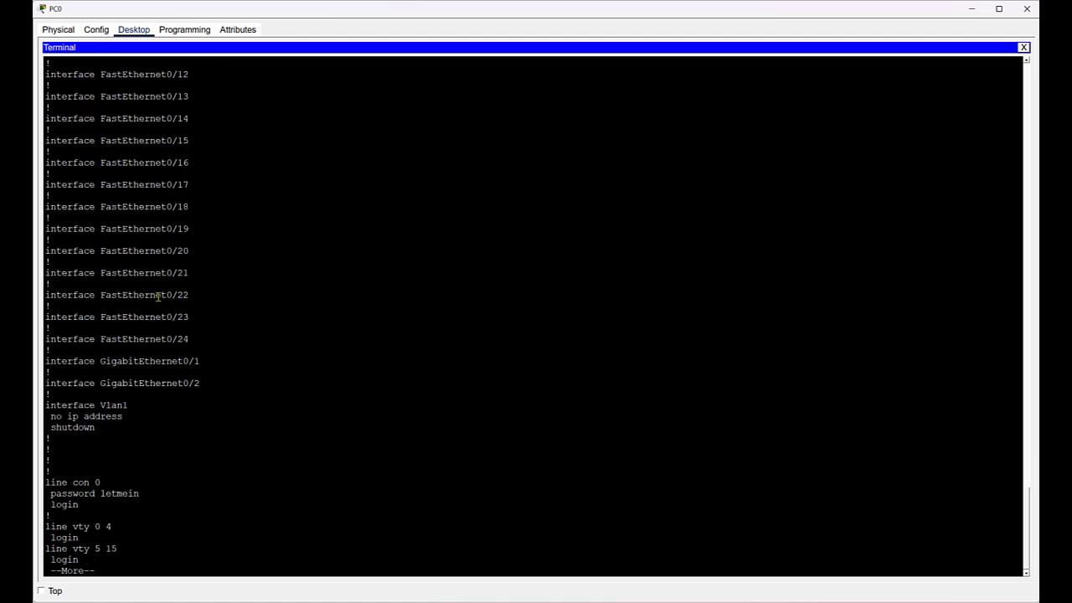
pyautogui.press('Return')
pyautogui.press('Return')
pyautogui.press('Return')
pyautogui.press('Return')
pyautogui.press('Return')
pyautogui.press('Return')
pyautogui.press('Return')
pyautogui.moveTo(140, 405); pyautogui.dragTo(73, 404)
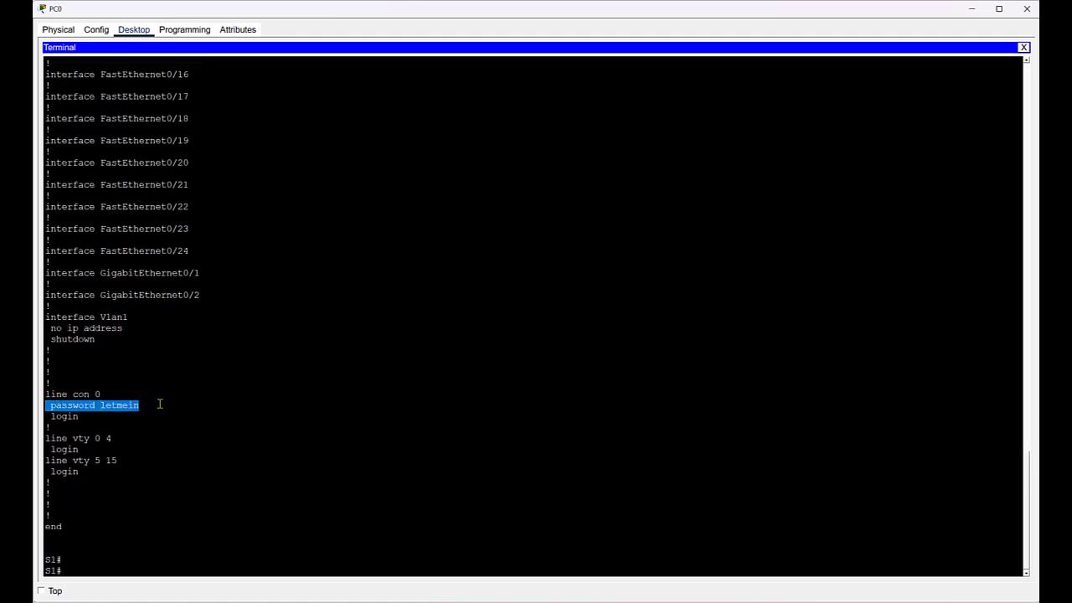
pyautogui.click(102, 406)
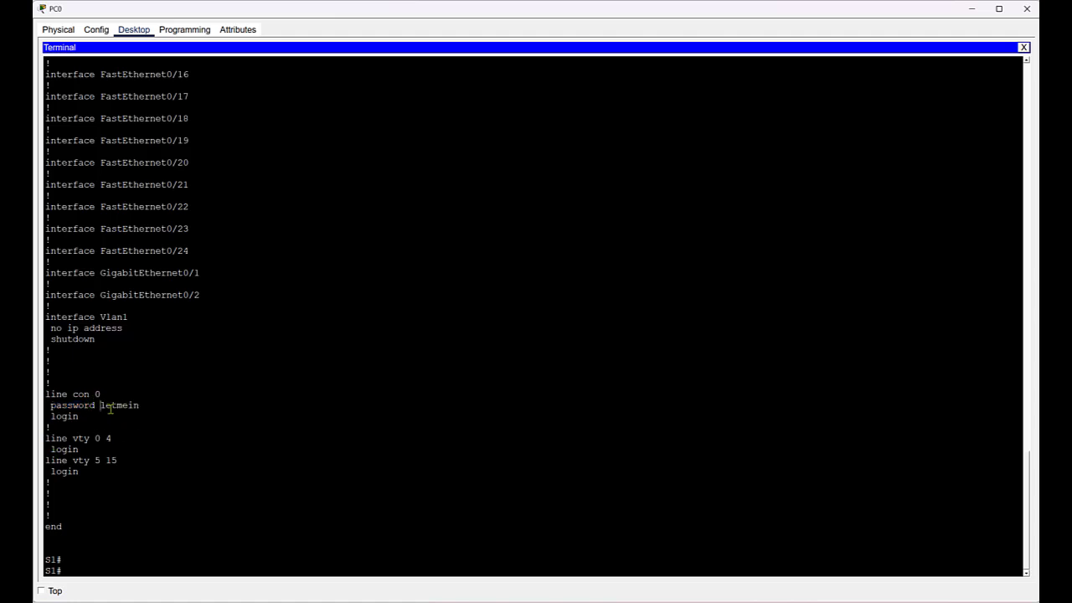
pyautogui.moveTo(99, 406); pyautogui.dragTo(151, 407)
pyautogui.click(75, 569)
pyautogui.moveTo(139, 406); pyautogui.dragTo(91, 405)
# Step: Enter global configuration mode with conf t and set the encrypted privileged EXEC password with the enable secret command
pyautogui.click(75, 568)
pyautogui.write('conf t')
pyautogui.press('Return')
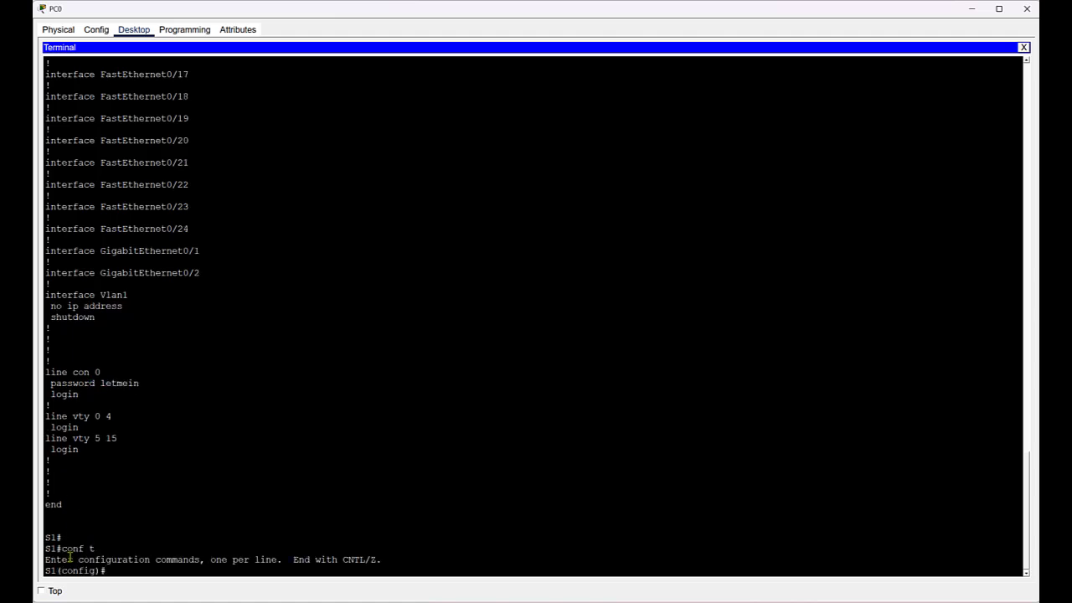
pyautogui.write('enable secret itsasecr')
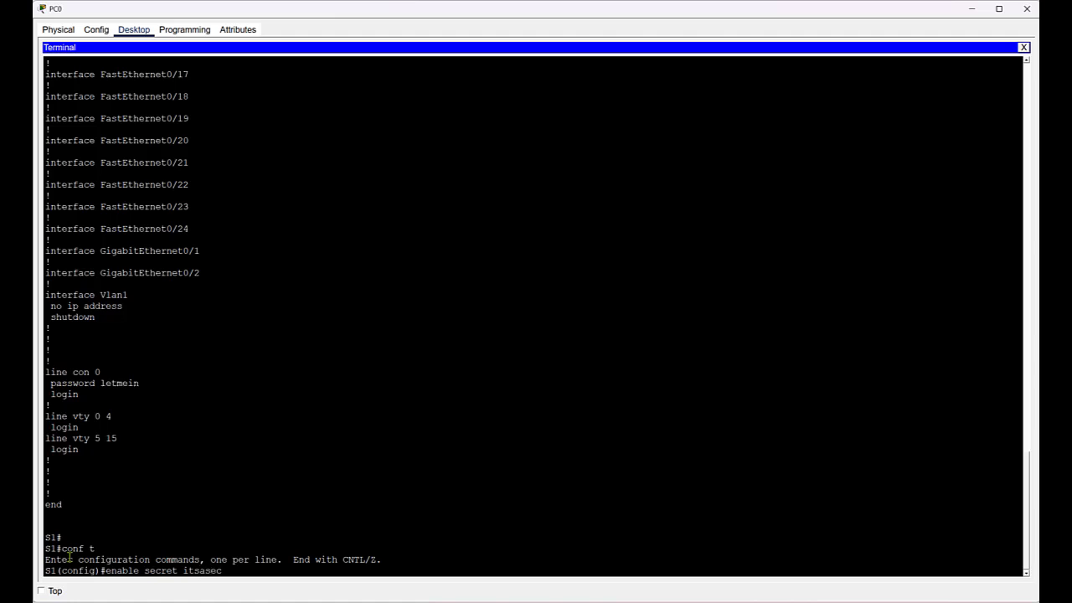
pyautogui.write('et')
pyautogui.press('Return')
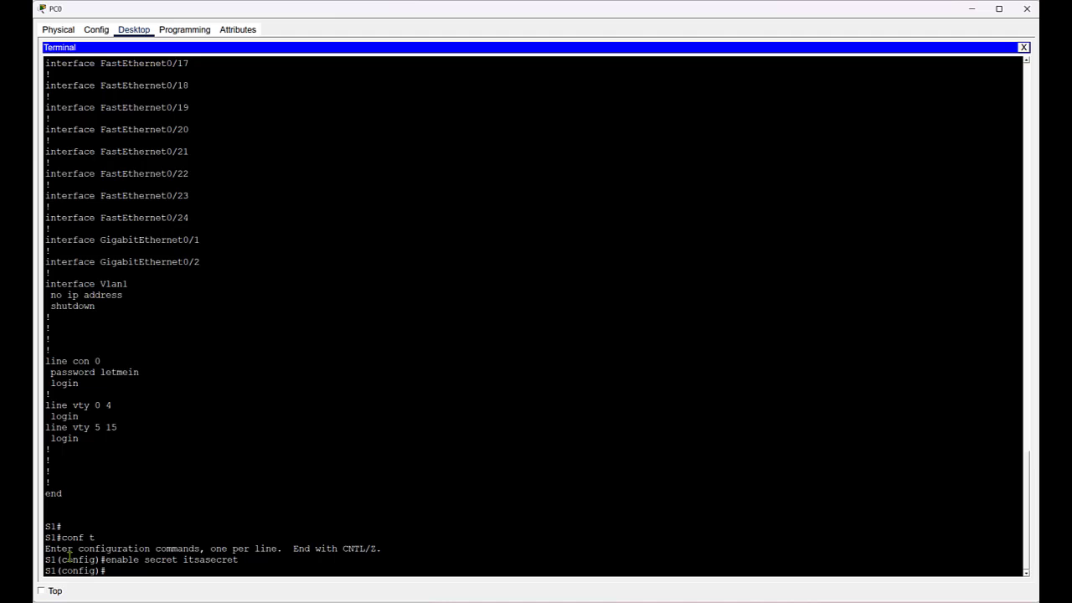
# Step: Exit global configuration mode and review the running configuration with a show command
pyautogui.write('exit')
pyautogui.press('Return')
pyautogui.press('Return')
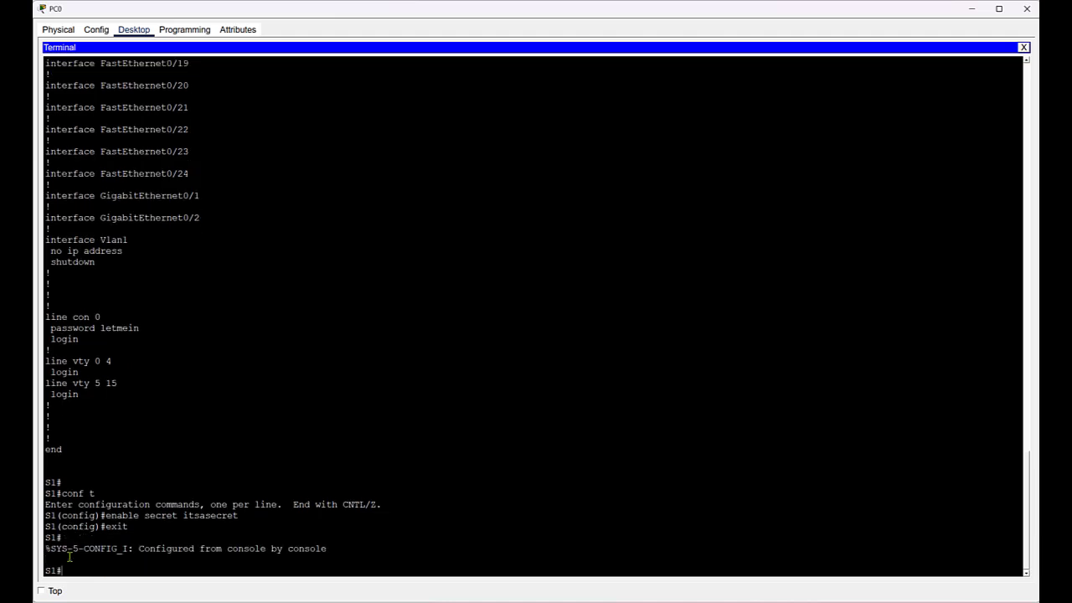
pyautogui.write('show')
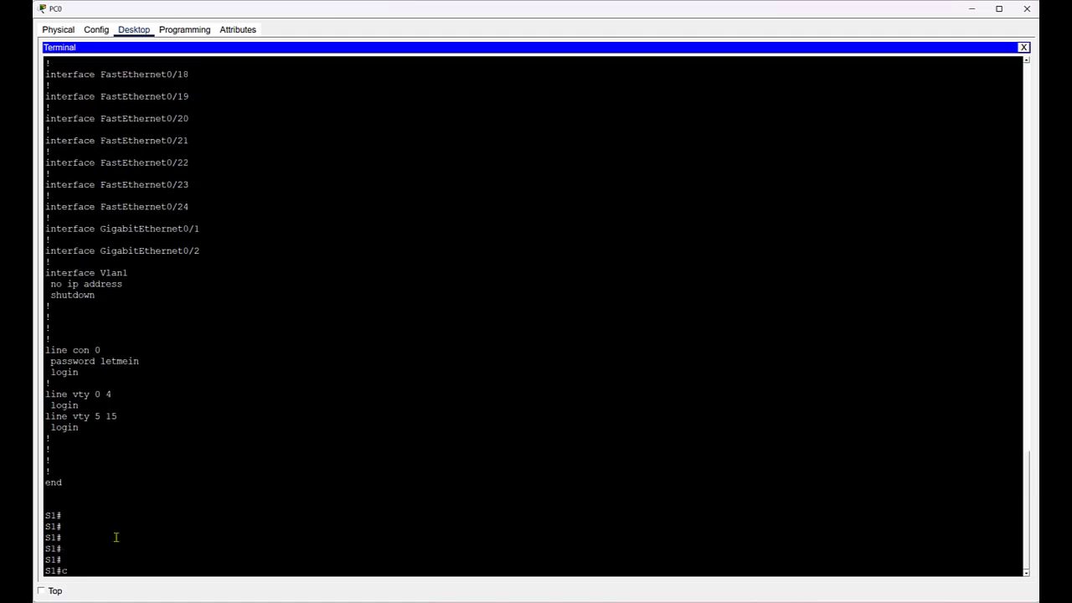
# Step: Turn on service password-encryption in global configuration mode, then return to privileged EXEC mode
pyautogui.write('conf t')
pyautogui.press('Return')
pyautogui.write('s')
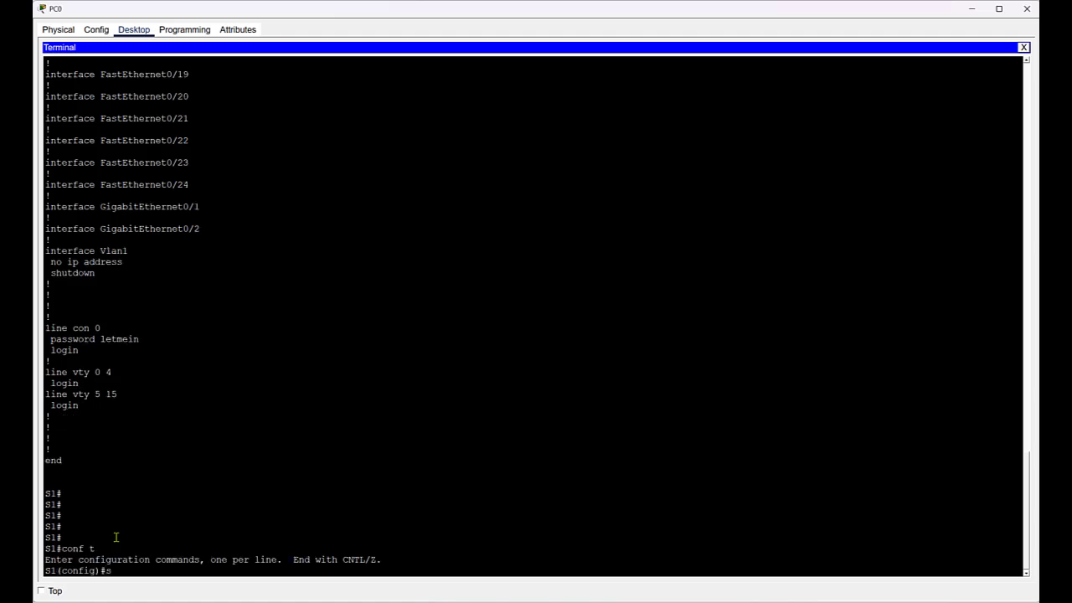
pyautogui.write('ervice password-encryptio')
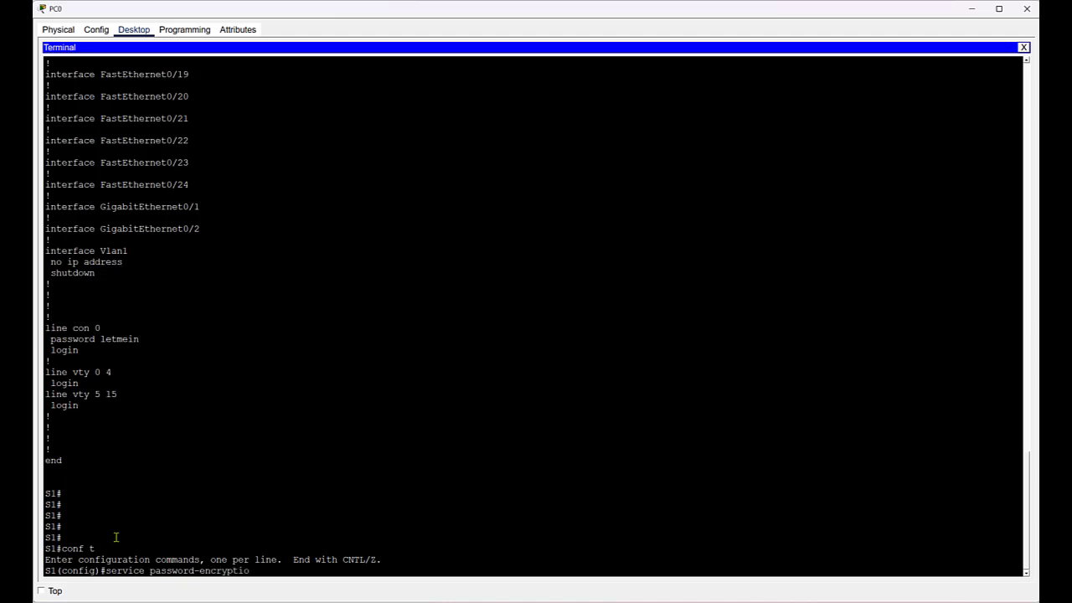
pyautogui.write('n')
pyautogui.press('Return')
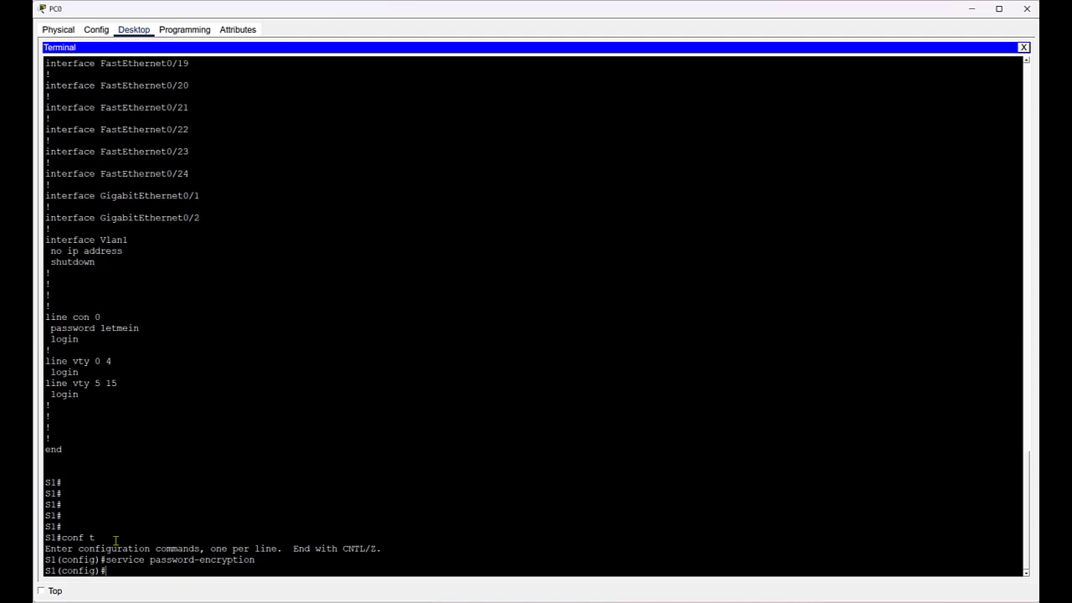
pyautogui.write('exit')
pyautogui.press('Return')
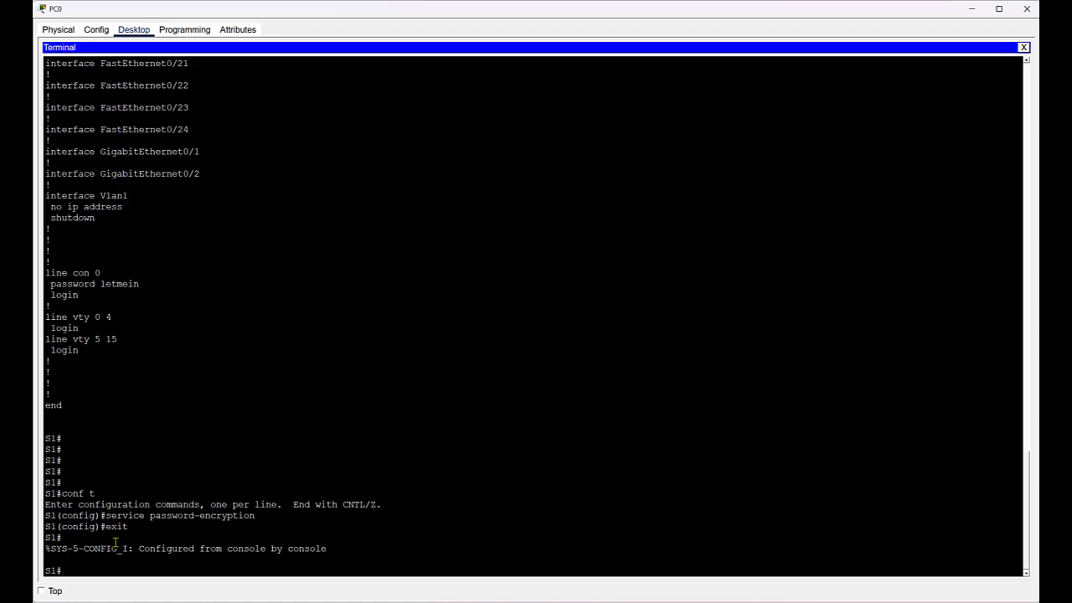
# Step: Display the running configuration with show run and examine how the enable password is stored
pyautogui.write('show')
pyautogui.write(' reu')
pyautogui.press('BackSpace')
pyautogui.press('BackSpace')
pyautogui.write('un')
pyautogui.press('Return')
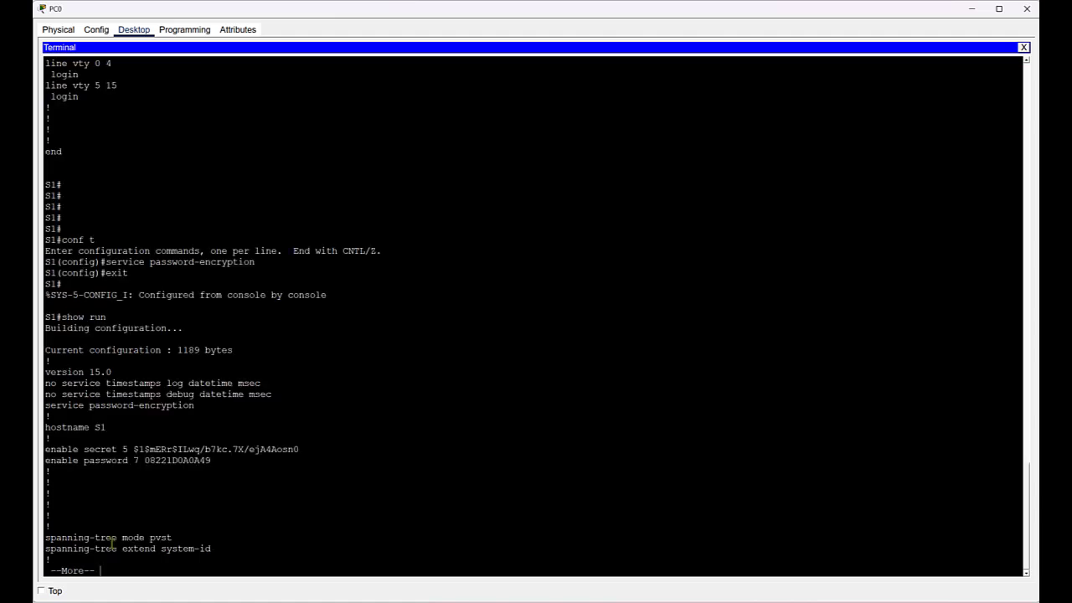
pyautogui.moveTo(211, 461); pyautogui.dragTo(111, 461)
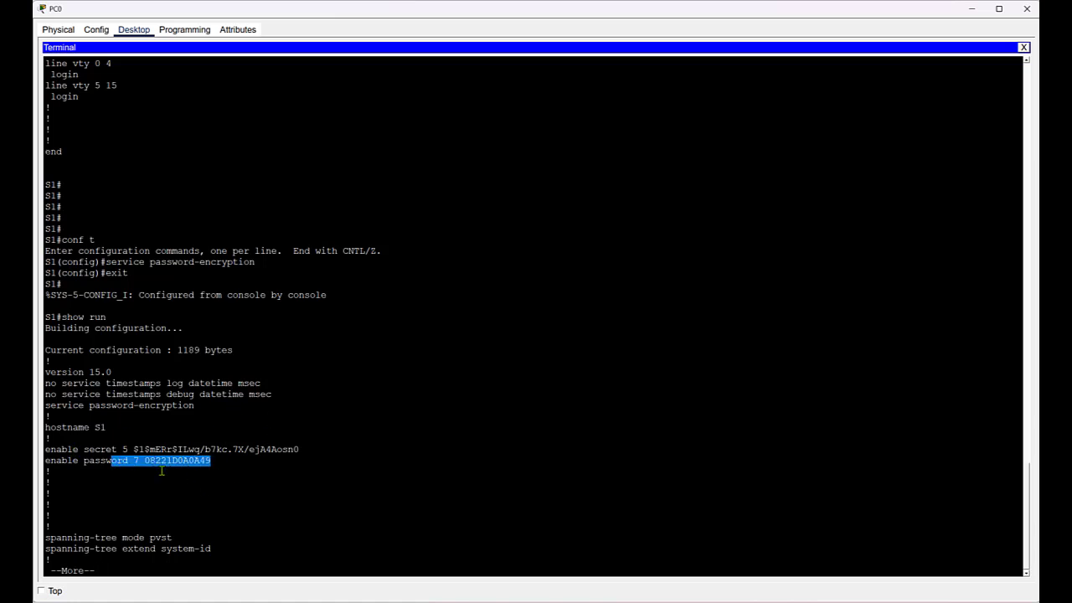
# Step: Page through the rest of the running configuration and examine how the console line password is stored under line con 0
pyautogui.press('Return')
pyautogui.press('Return')
pyautogui.press('Return')
pyautogui.press('Return')
pyautogui.press('Return')
pyautogui.press('Return')
pyautogui.press('Return')
pyautogui.press('Return')
pyautogui.press('Return')
pyautogui.press('Return')
pyautogui.press('Return')
pyautogui.press('Return')
pyautogui.press('Return')
pyautogui.press('Return')
pyautogui.press('Return')
pyautogui.press('Return')
pyautogui.press('Return')
pyautogui.press('Return')
pyautogui.press('Return')
pyautogui.press('Return')
pyautogui.press('Return')
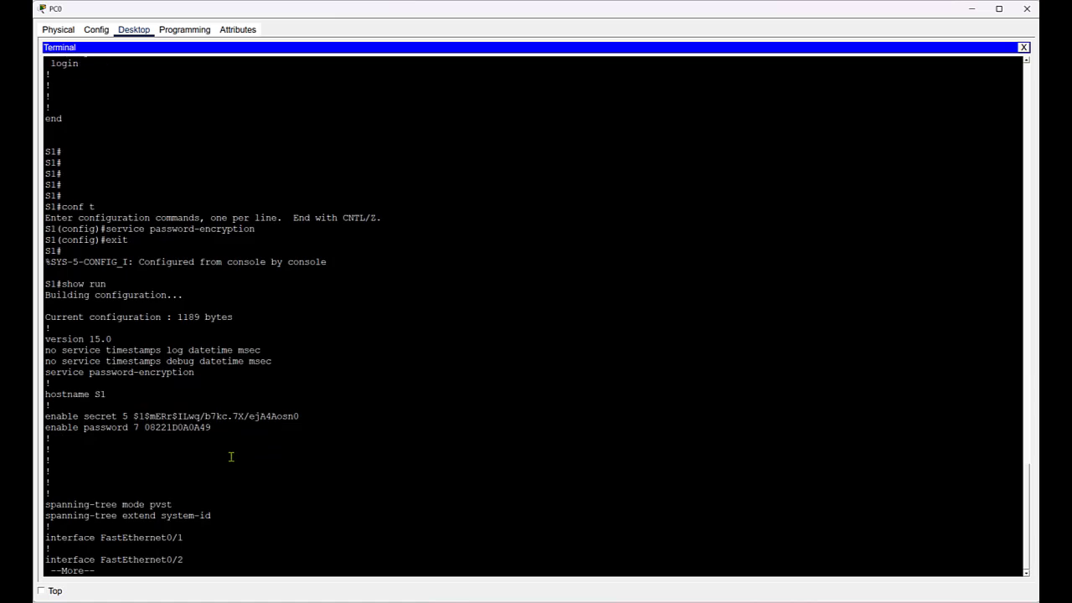
pyautogui.press('Return')
pyautogui.press('Return')
pyautogui.press('Return')
pyautogui.press('Return')
pyautogui.press('Return')
pyautogui.press('Return')
pyautogui.press('Return')
pyautogui.press('Return')
pyautogui.press('Return')
pyautogui.press('Return')
pyautogui.press('Return')
pyautogui.press('Return')
pyautogui.press('Return')
pyautogui.press('Return')
pyautogui.press('Return')
pyautogui.press('Return')
pyautogui.press('Return')
pyautogui.press('Return')
pyautogui.press('Return')
pyautogui.press('Return')
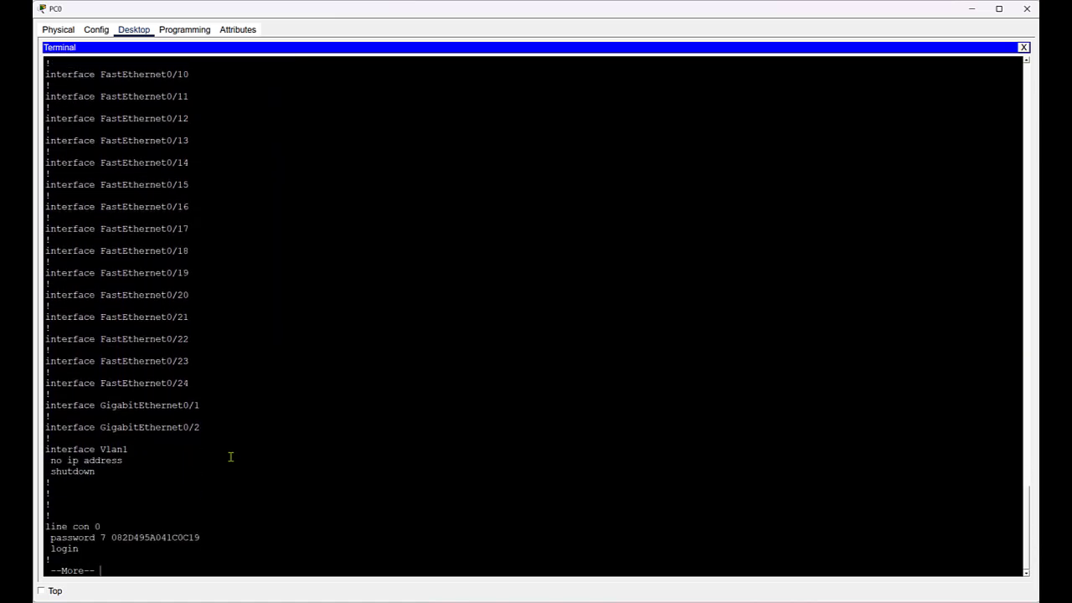
pyautogui.moveTo(202, 460); pyautogui.dragTo(123, 459)
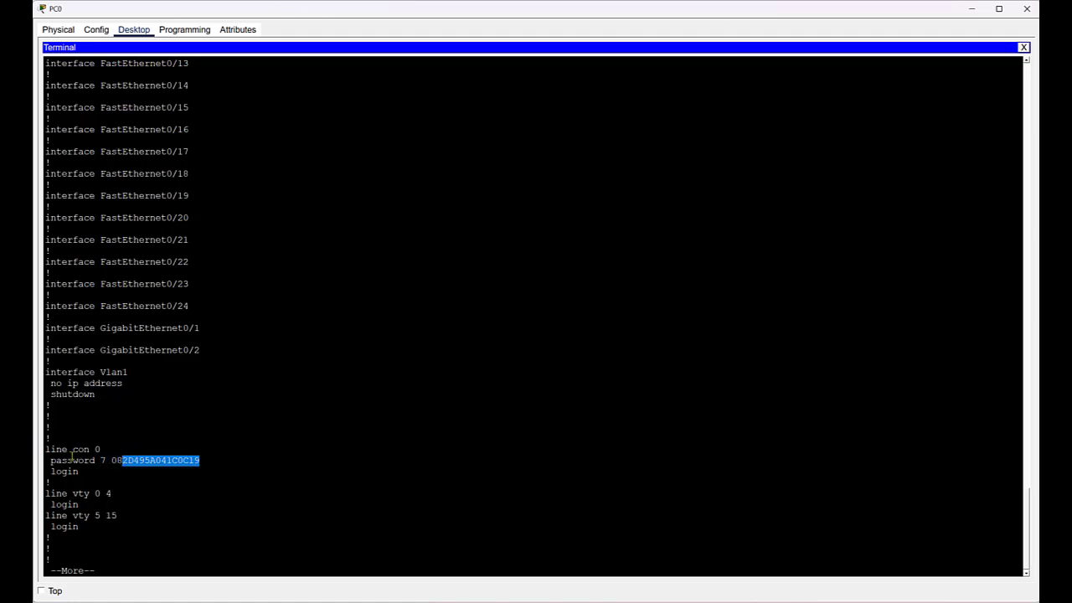
pyautogui.moveTo(156, 471); pyautogui.dragTo(155, 460)
pyautogui.click(215, 460)
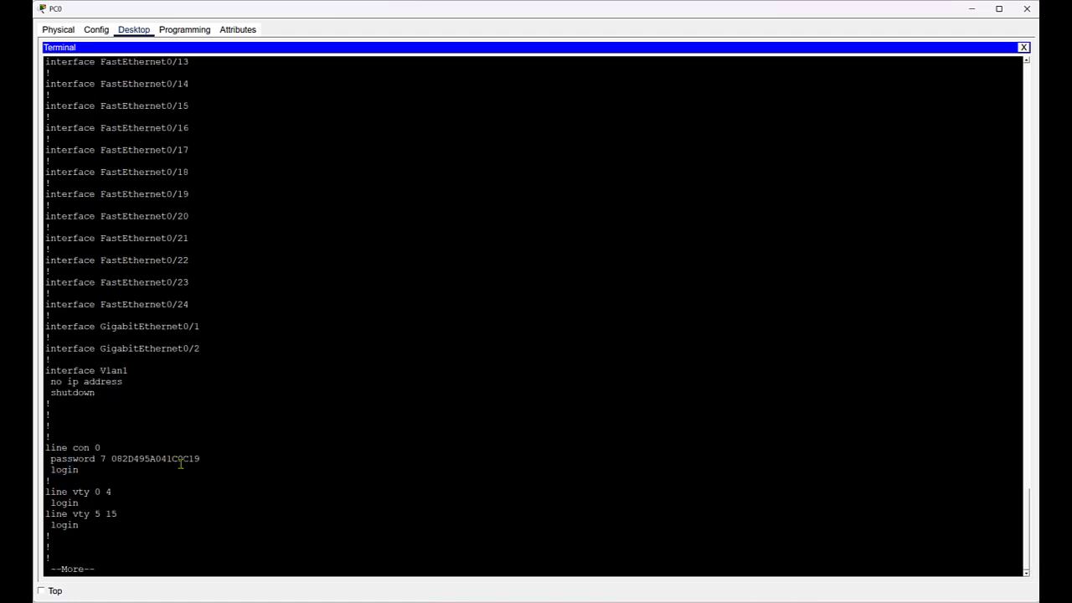
pyautogui.moveTo(122, 572); pyautogui.dragTo(118, 564)
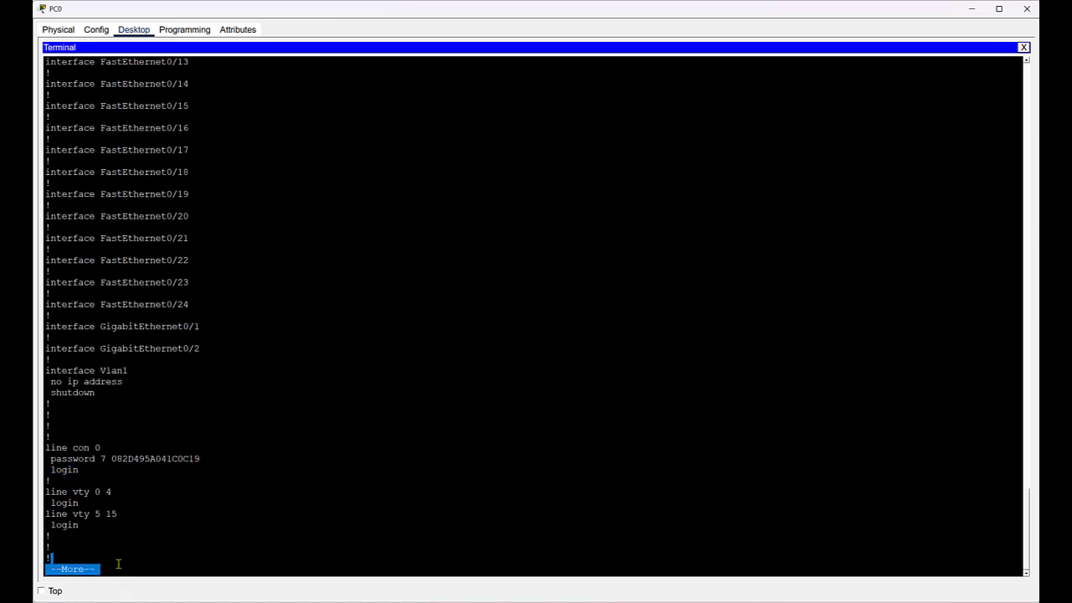
pyautogui.press('Return')
pyautogui.press('Return')
pyautogui.press('Return')
pyautogui.press('Return')
pyautogui.press('Return')
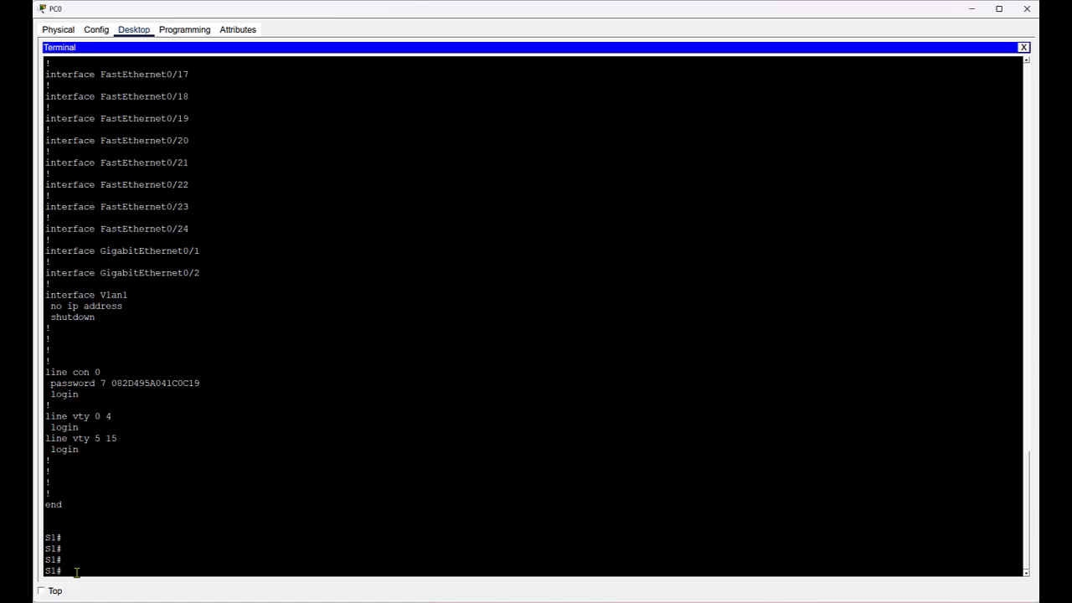
# Step: Enter global configuration mode with conf t and set the MOTD banner to "This is a secure system. Authorized Access Only"
pyautogui.write('conf t')
pyautogui.press('Return')
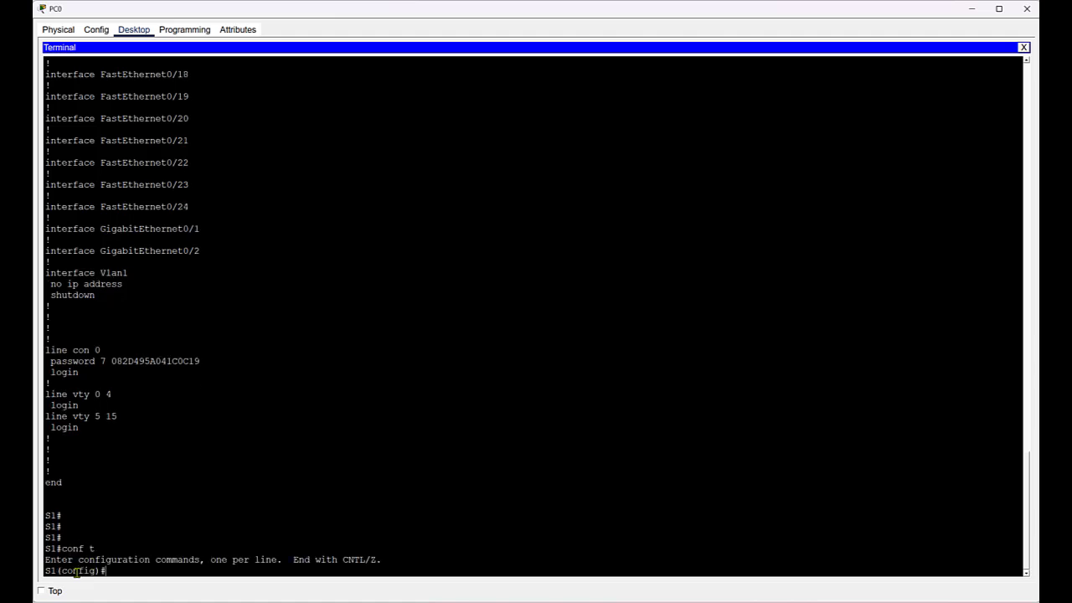
pyautogui.write('ba')
pyautogui.write('nn')
pyautogui.write('er mot')
pyautogui.write('d')
pyautogui.write(' ""')
pyautogui.write('This i')
pyautogui.write('s a s')
pyautogui.write('ecu')
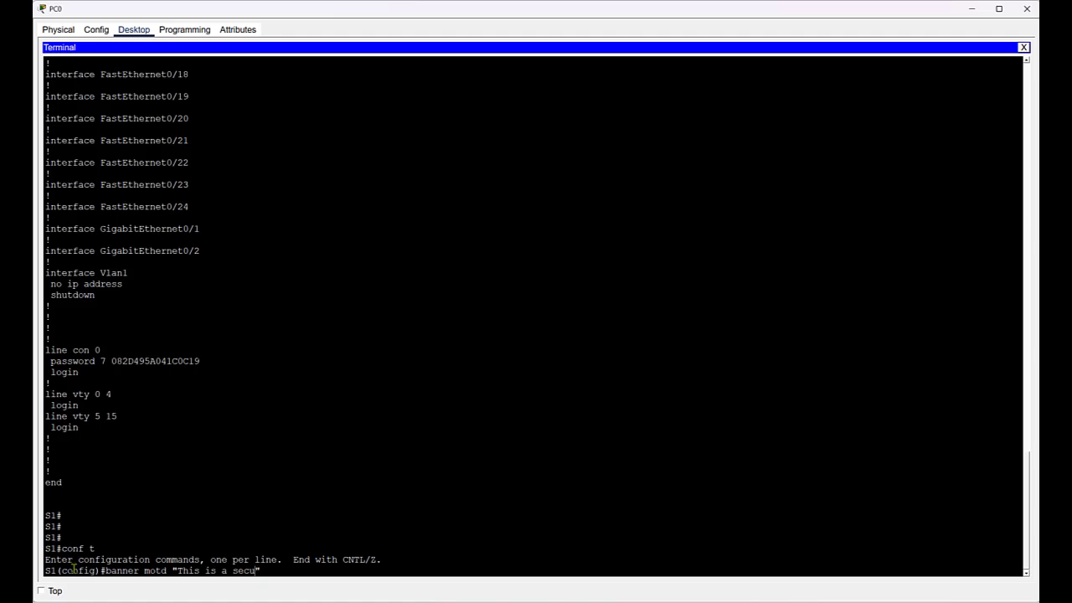
pyautogui.write('re sy')
pyautogui.write('s')
pyautogui.write('tem.')
pyautogui.write(' "')
pyautogui.write('Aut')
pyautogui.write('h')
pyautogui.write('oriz')
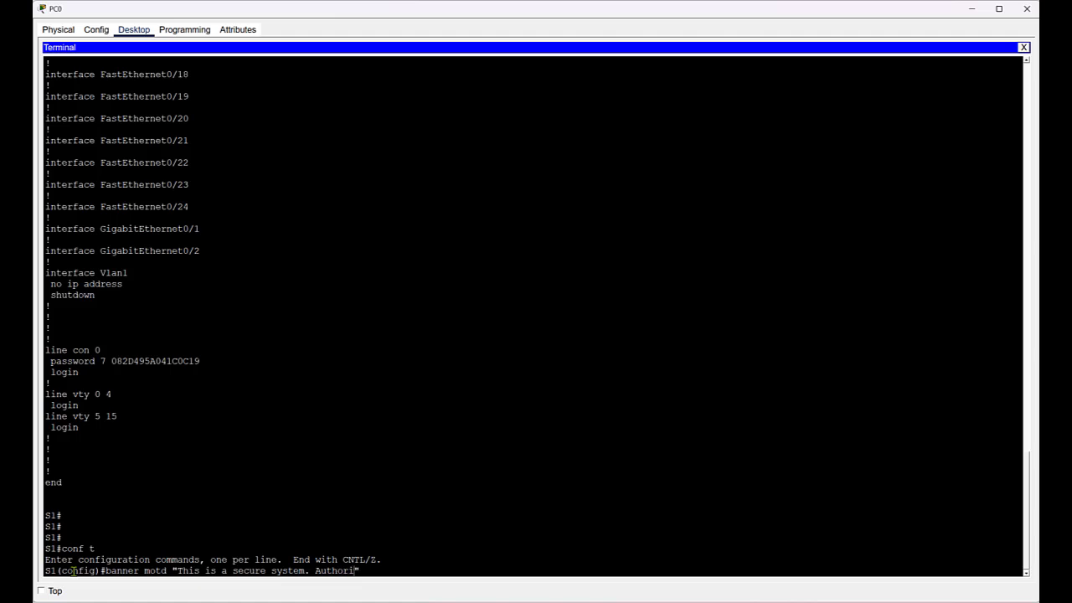
pyautogui.write('ed Access Only')
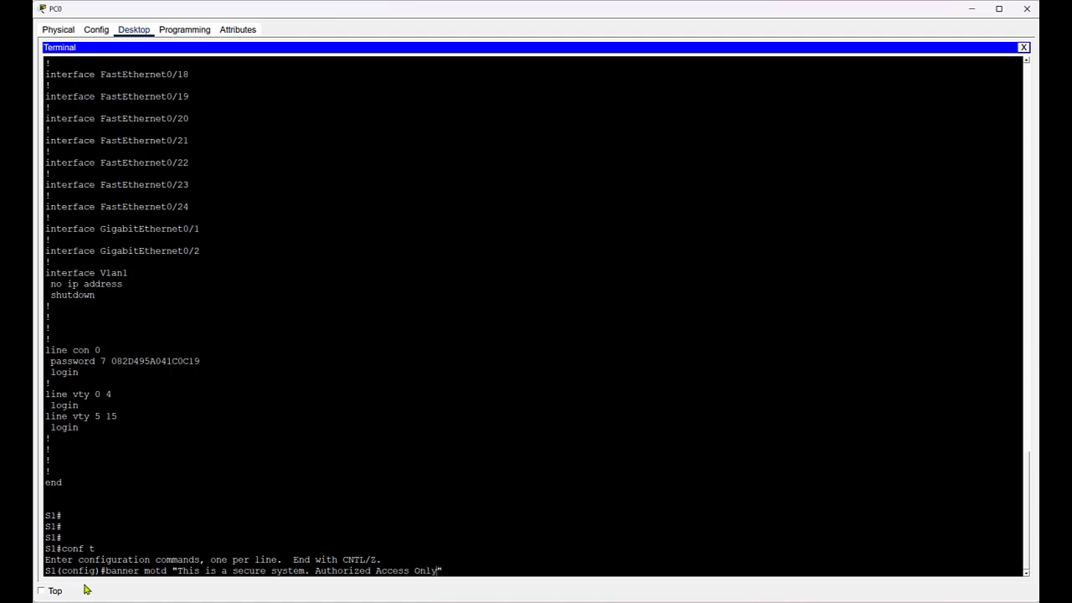
pyautogui.press('Return')
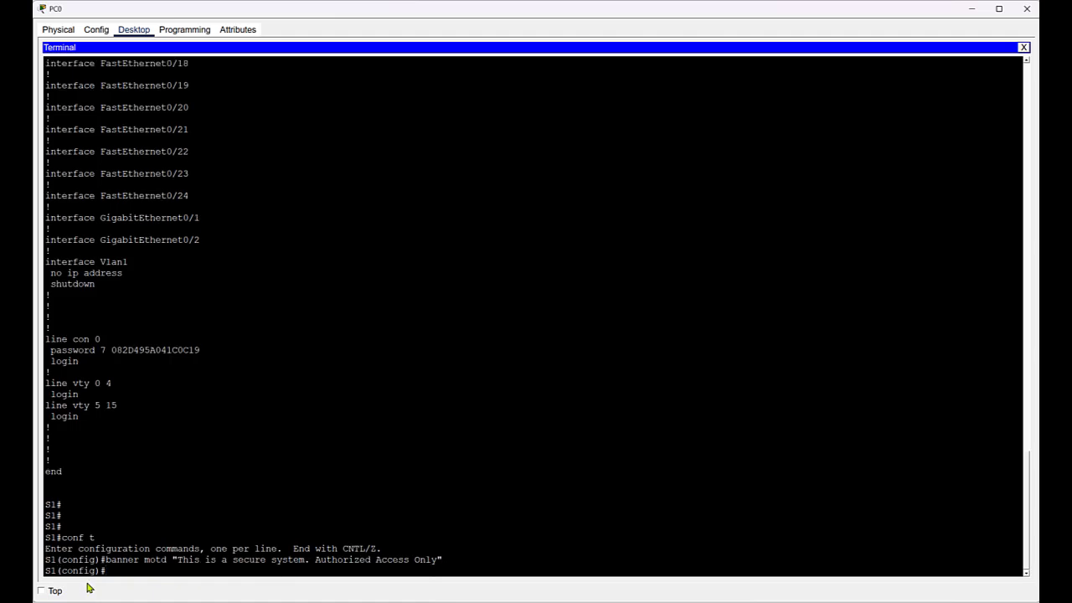
# Step: Exit global configuration mode and display the running configuration with show run
pyautogui.write('show run')
pyautogui.press('Return')
pyautogui.write('exit')
pyautogui.press('Return')
pyautogui.write('show')
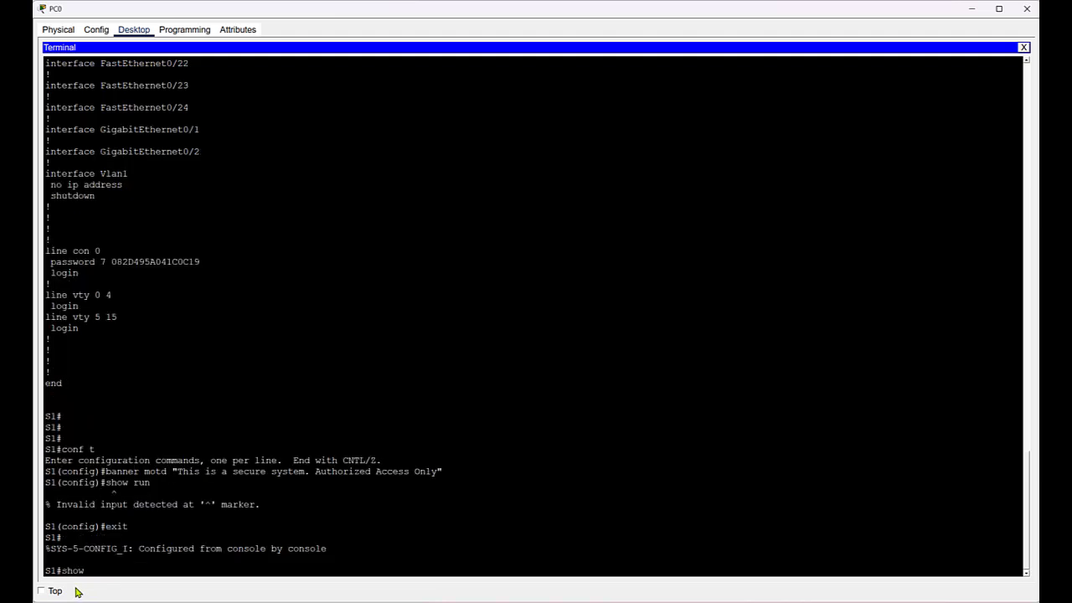
pyautogui.write(' run')
pyautogui.press('Return')
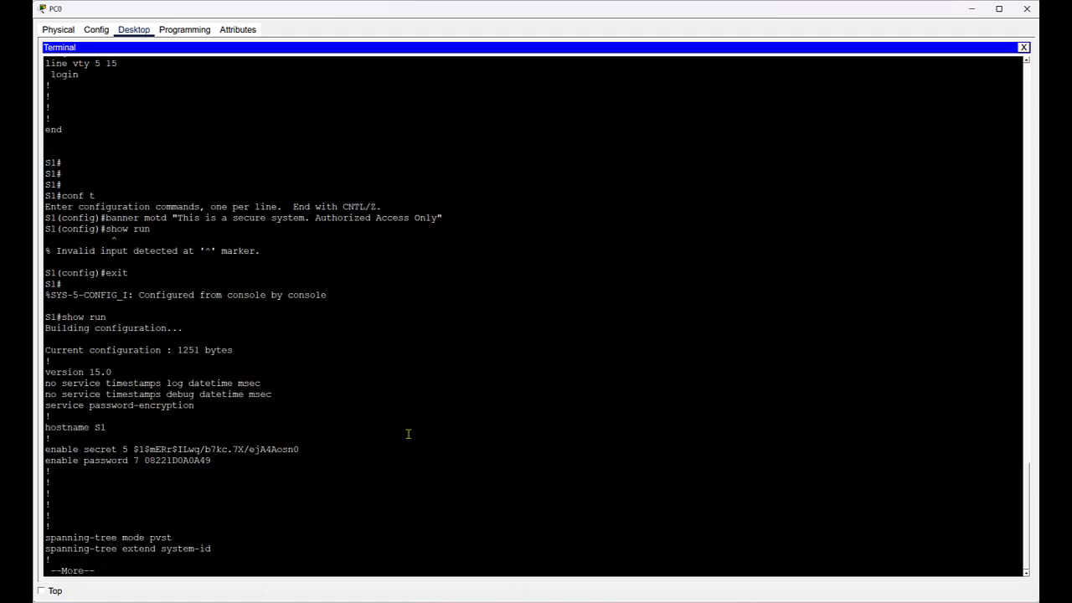
# Step: Examine the enable secret and enable password lines in the running configuration output
pyautogui.press('Return')
pyautogui.press('Return')
pyautogui.press('Return')
pyautogui.press('Return')
pyautogui.press('Return')
pyautogui.press('Return')
pyautogui.press('Return')
pyautogui.press('Return')
pyautogui.press('Return')
pyautogui.press('Return')
pyautogui.press('Return')
pyautogui.press('Return')
pyautogui.press('Return')
pyautogui.press('Return')
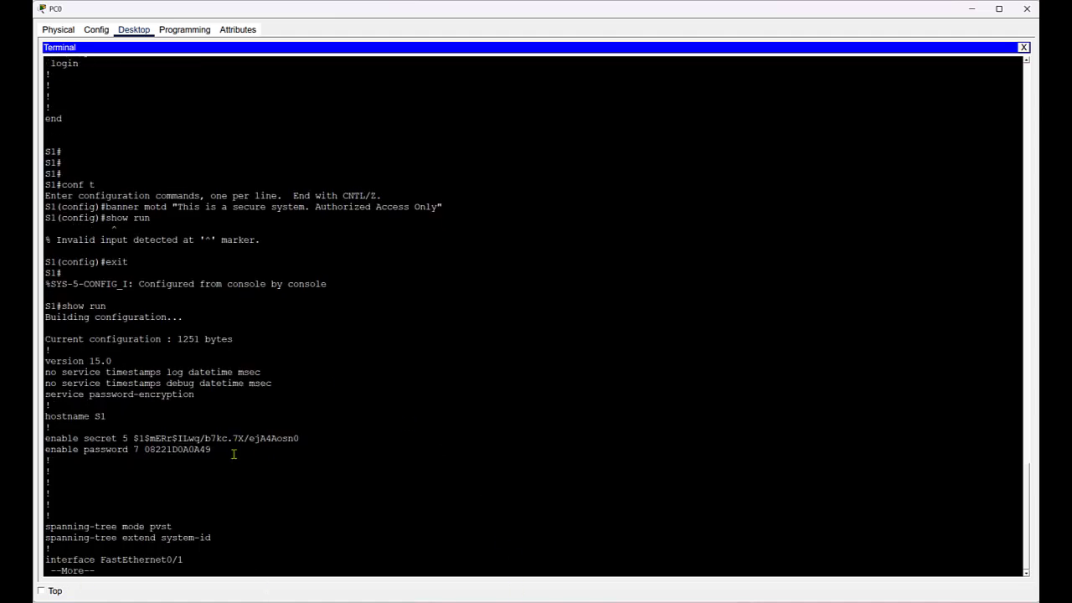
pyautogui.press('Return')
pyautogui.press('Return')
pyautogui.press('Return')
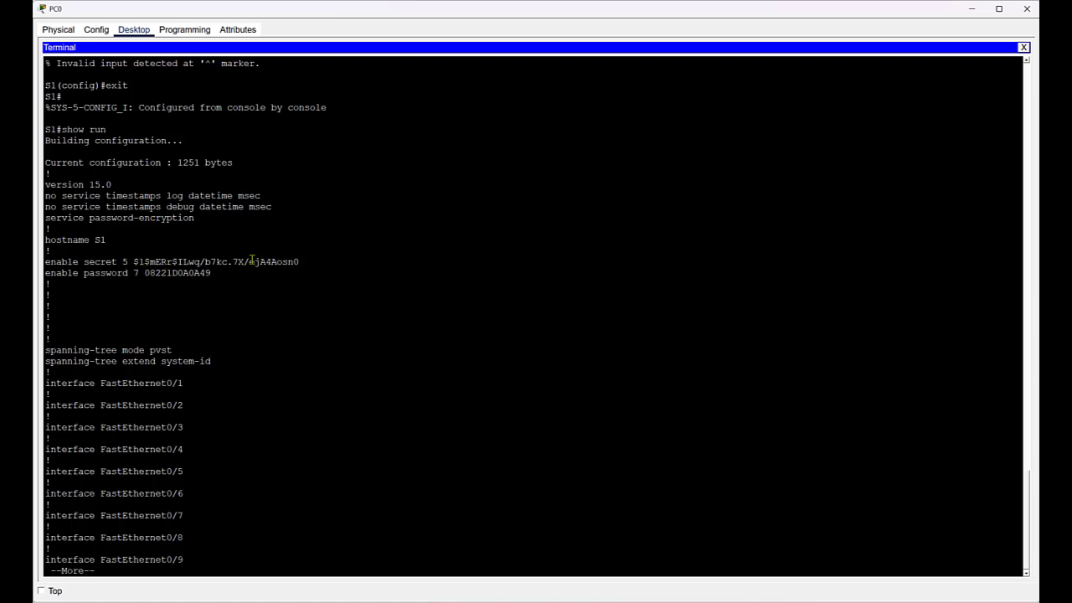
pyautogui.moveTo(302, 261); pyautogui.dragTo(46, 262)
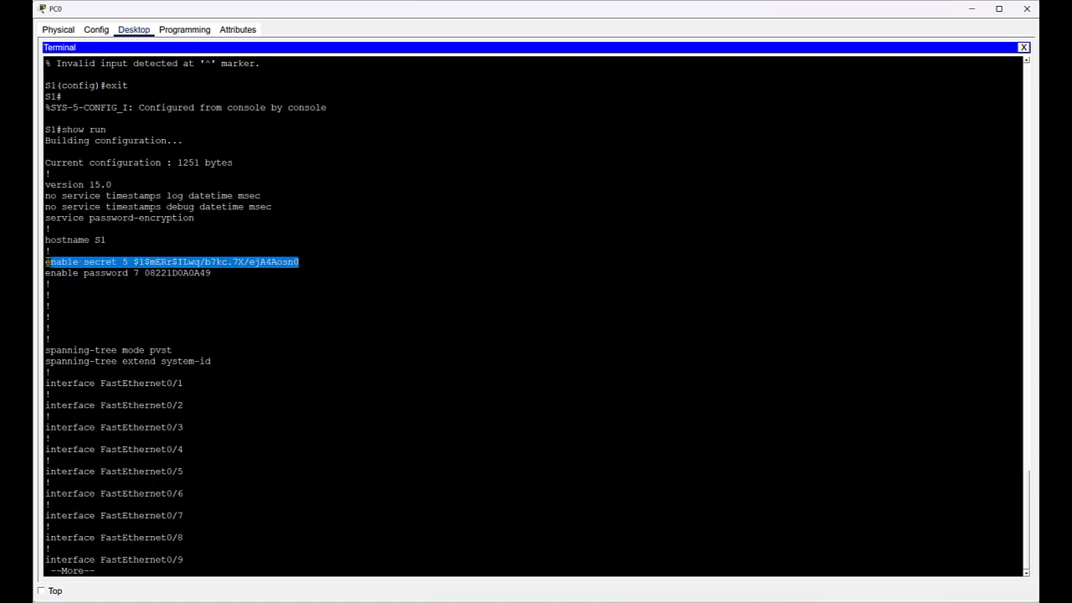
pyautogui.moveTo(216, 273); pyautogui.dragTo(47, 284)
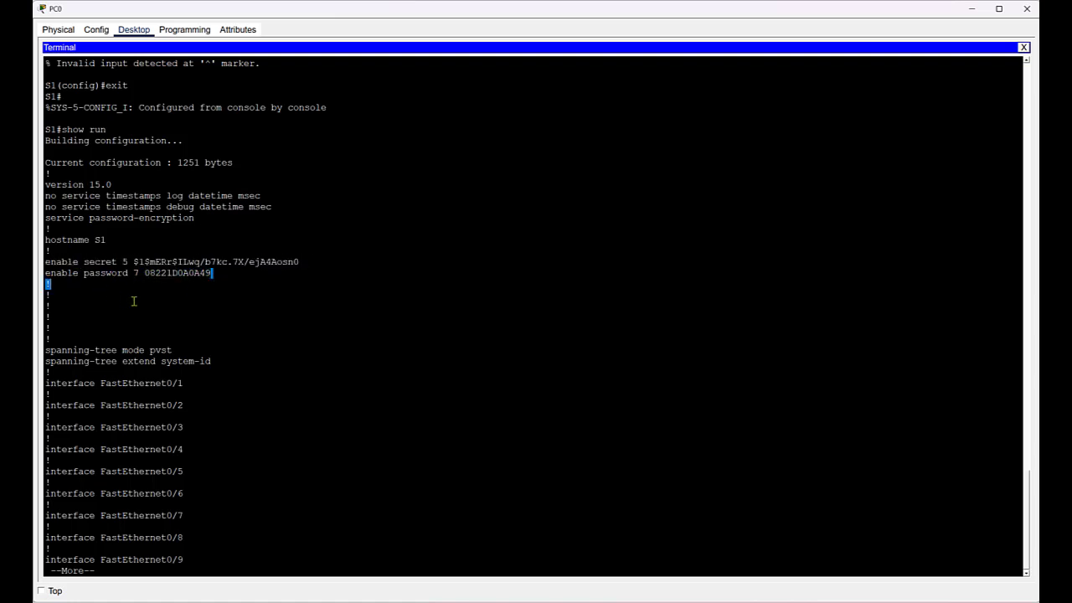
# Step: Page to the end of the running configuration, checking the MOTD banner and console line password entries
pyautogui.press('Return')
pyautogui.press('Return')
pyautogui.press('Return')
pyautogui.press('Return')
pyautogui.press('Return')
pyautogui.press('Return')
pyautogui.press('Return')
pyautogui.press('Return')
pyautogui.press('Return')
pyautogui.press('Return')
pyautogui.press('Return')
pyautogui.press('Return')
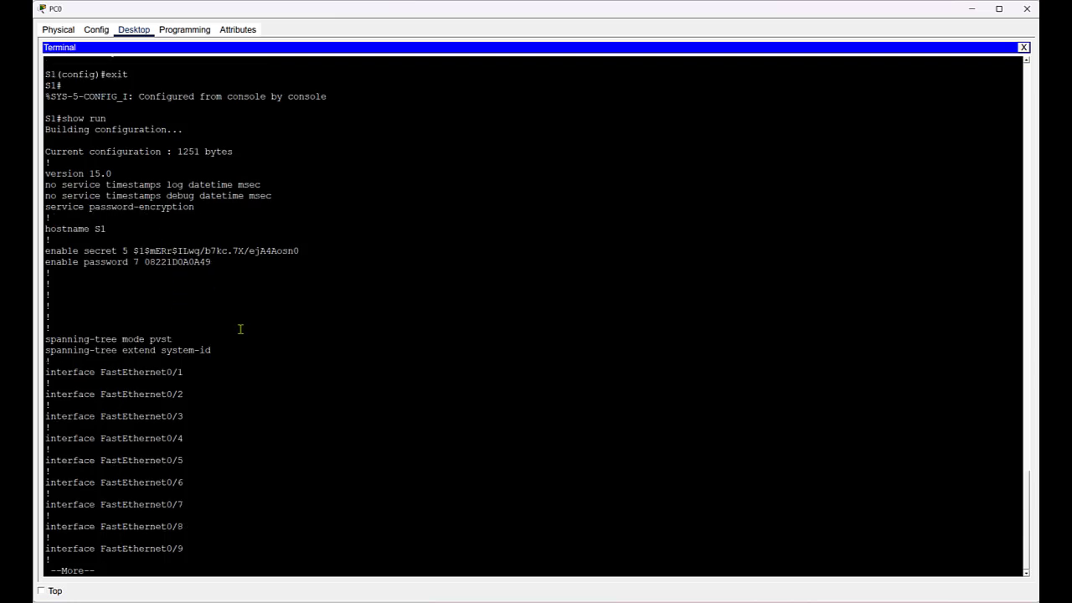
pyautogui.press('Return')
pyautogui.press('Return')
pyautogui.press('Return')
pyautogui.press('Return')
pyautogui.press('Return')
pyautogui.press('Return')
pyautogui.press('Return')
pyautogui.press('Return')
pyautogui.press('Return')
pyautogui.press('Return')
pyautogui.press('Return')
pyautogui.press('Return')
pyautogui.press('Return')
pyautogui.press('Return')
pyautogui.press('Return')
pyautogui.press('Return')
pyautogui.press('Return')
pyautogui.press('Return')
pyautogui.press('Return')
pyautogui.press('Return')
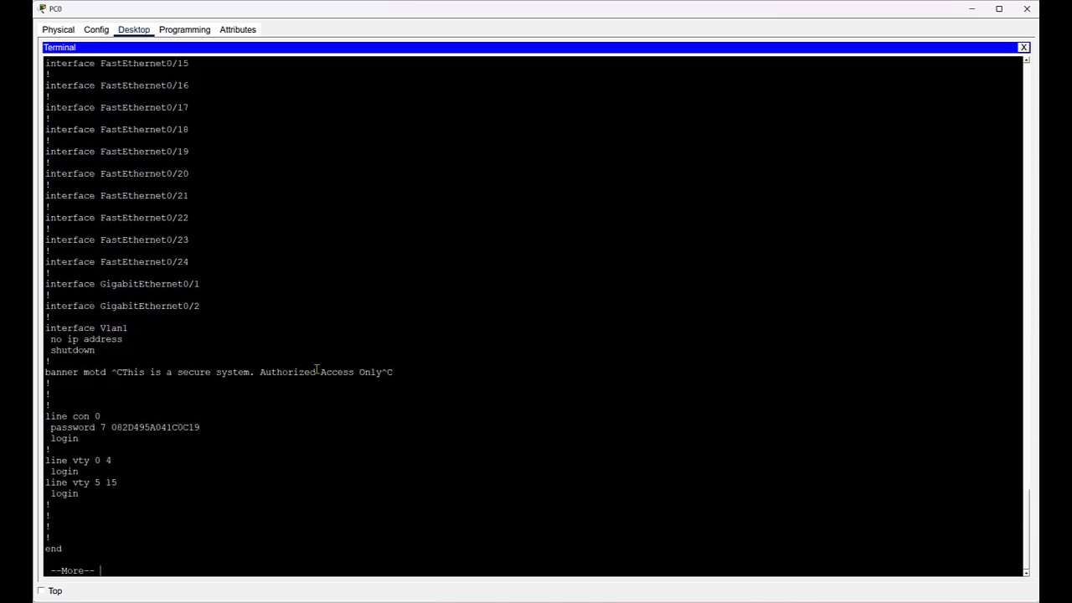
pyautogui.moveTo(407, 375); pyautogui.dragTo(38, 374)
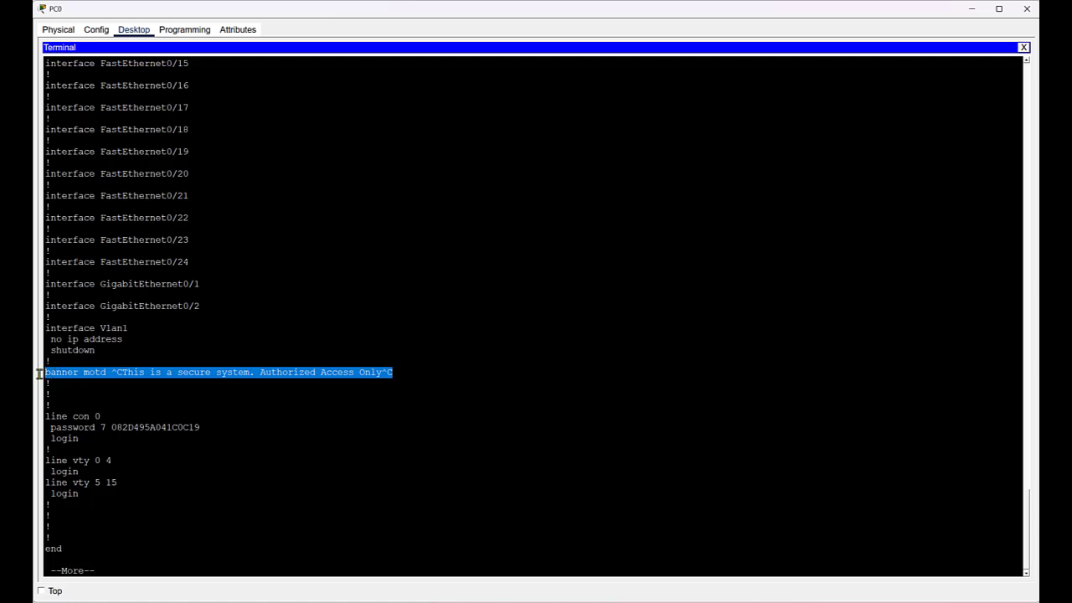
pyautogui.moveTo(201, 427); pyautogui.dragTo(36, 430)
pyautogui.press('Return')
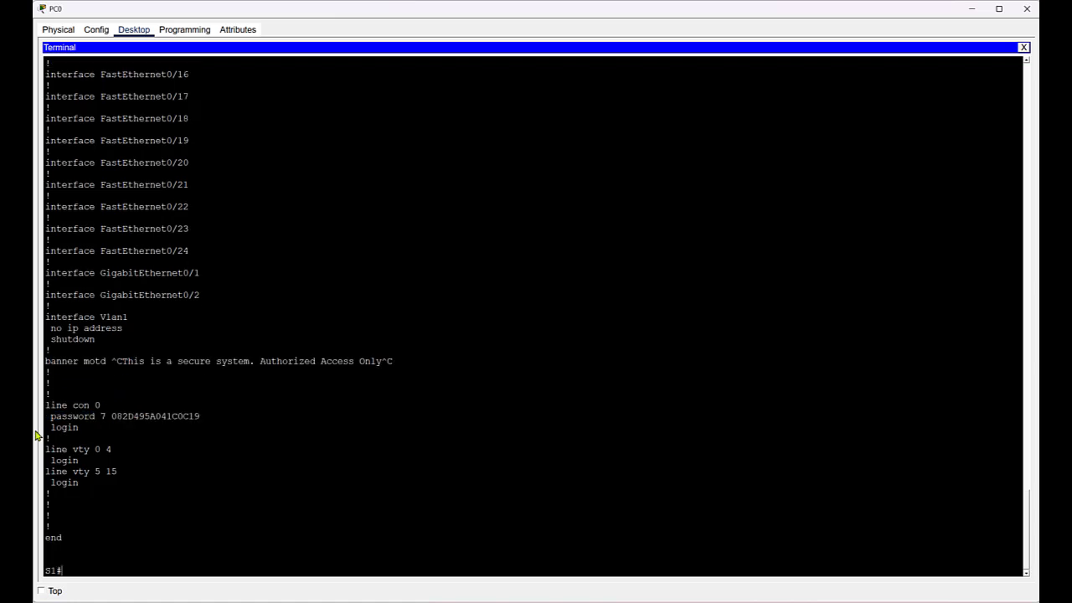
# Step: Save the configuration to NVRAM with copy running-config startup-config, accepting the default destination filename
pyautogui.press('Return')
pyautogui.press('Return')
pyautogui.press('Return')
pyautogui.press('Return')
pyautogui.press('Return')
pyautogui.press('Return')
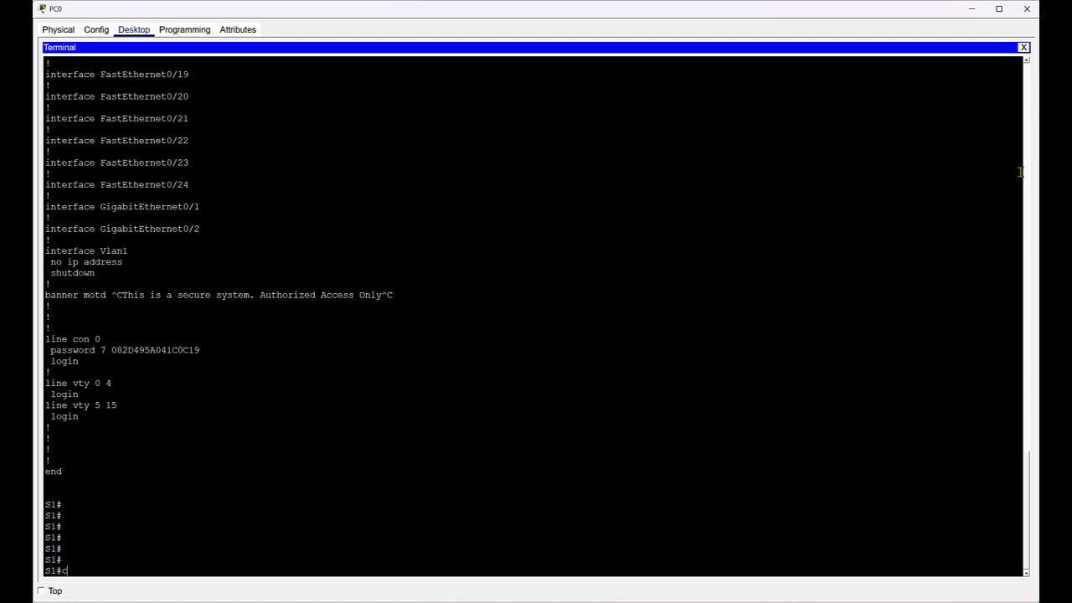
pyautogui.write('opy running-config star')
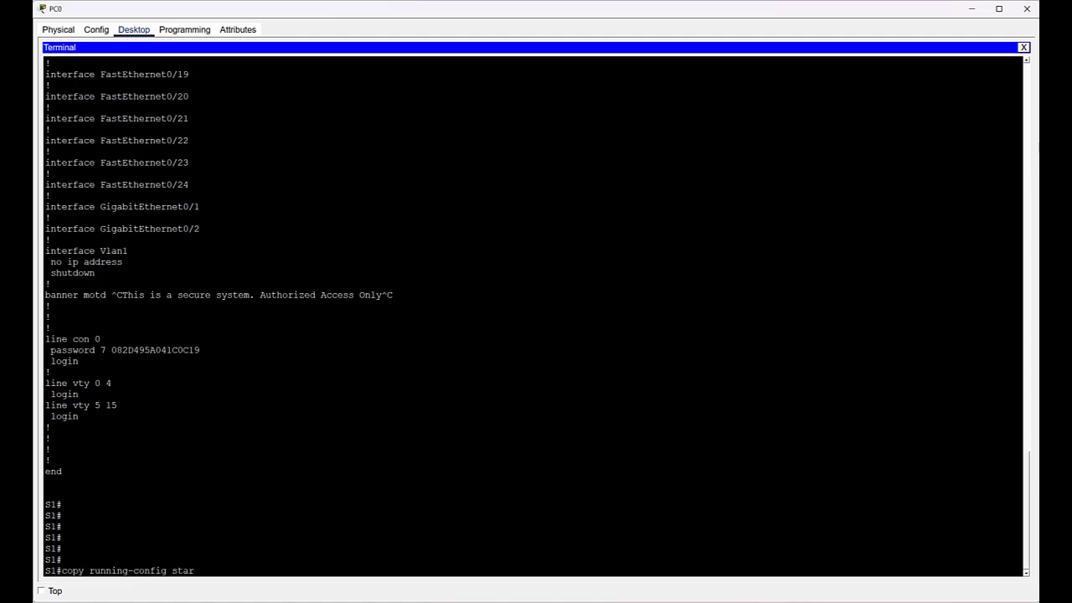
pyautogui.write('tup-config')
pyautogui.press('Return')
pyautogui.press('Return')
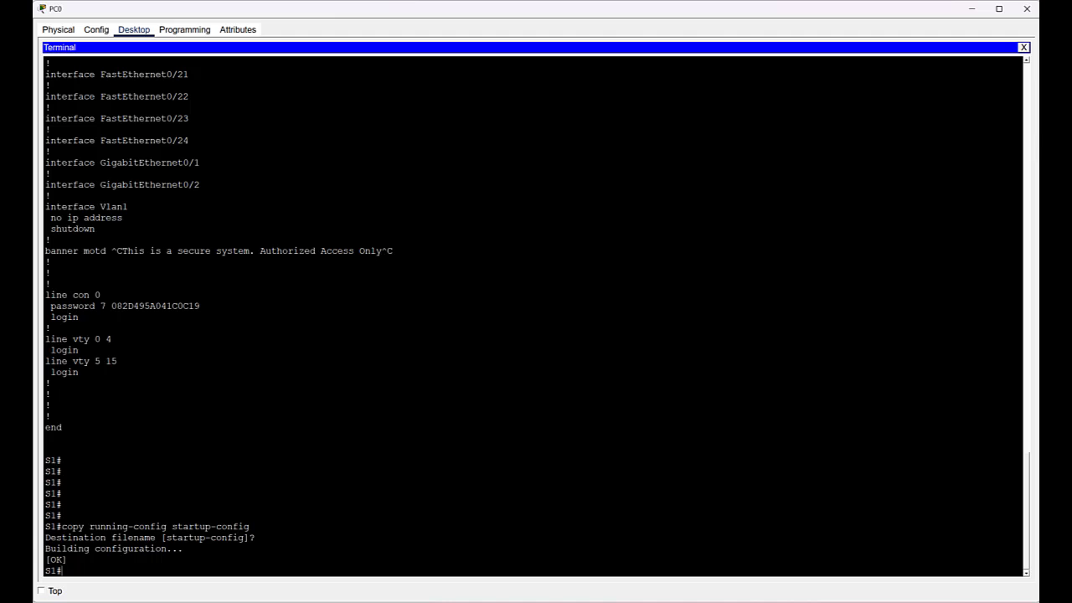
# Step: Display the running configuration again with show run and review the hostname, enable secret and enable password lines
pyautogui.press('Up')
pyautogui.press('Up')
pyautogui.press('Return')
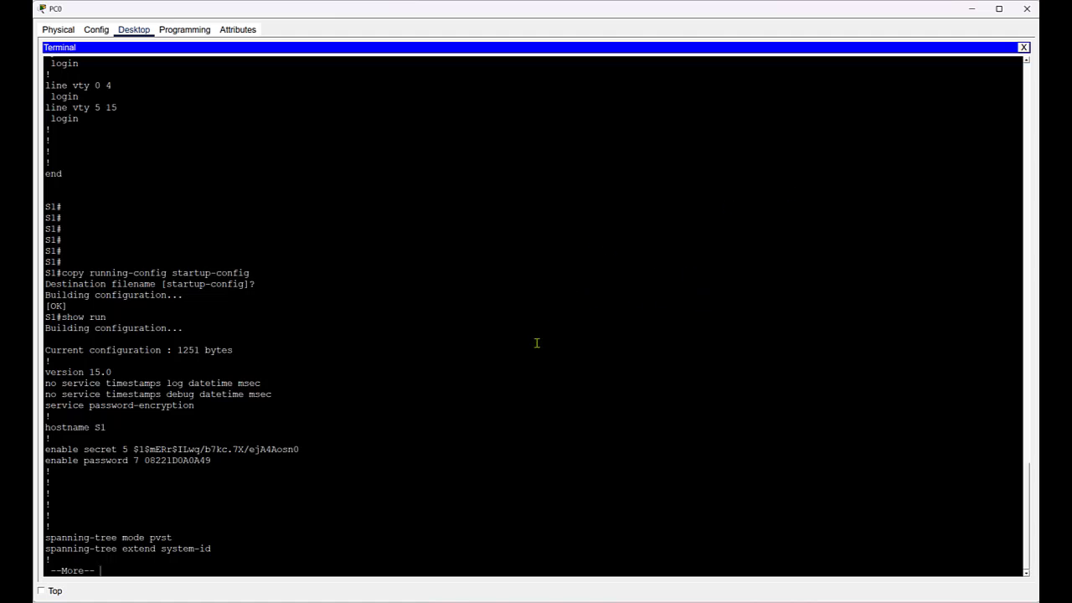
pyautogui.press('Return')
pyautogui.press('Return')
pyautogui.press('Return')
pyautogui.press('Return')
pyautogui.press('Return')
pyautogui.press('Return')
pyautogui.press('Return')
pyautogui.press('Return')
pyautogui.press('Return')
pyautogui.press('Return')
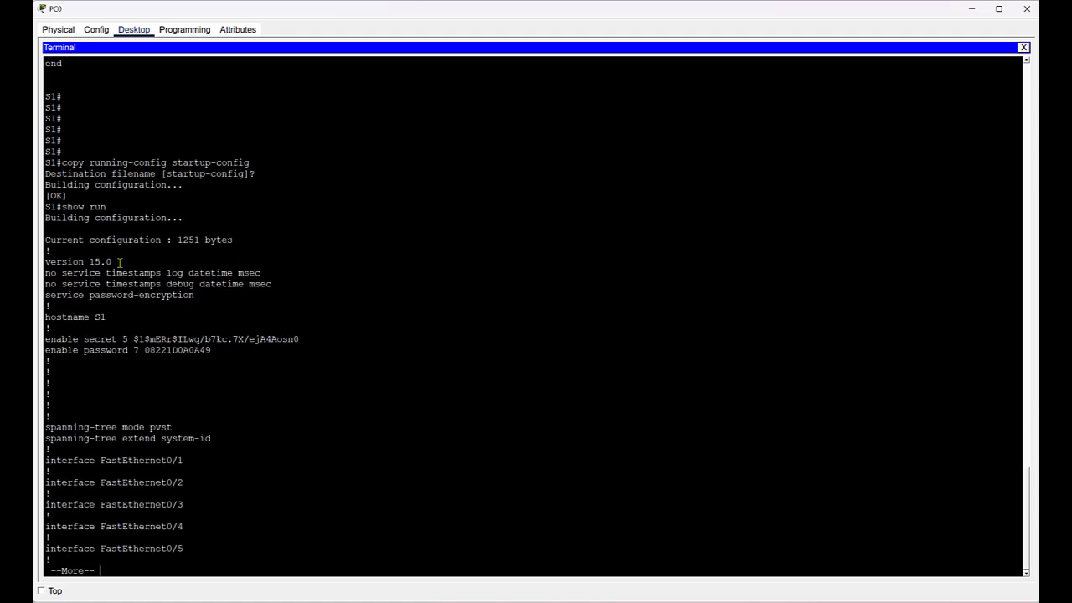
pyautogui.moveTo(107, 317); pyautogui.dragTo(37, 317)
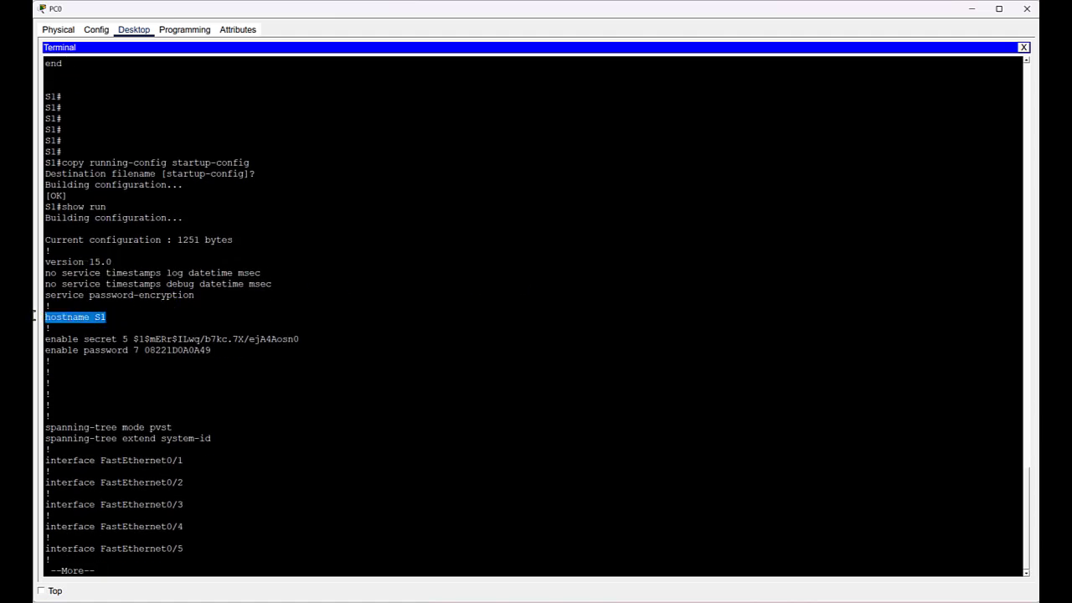
pyautogui.moveTo(308, 341); pyautogui.dragTo(36, 337)
pyautogui.click(221, 353)
pyautogui.moveTo(222, 352); pyautogui.dragTo(36, 351)
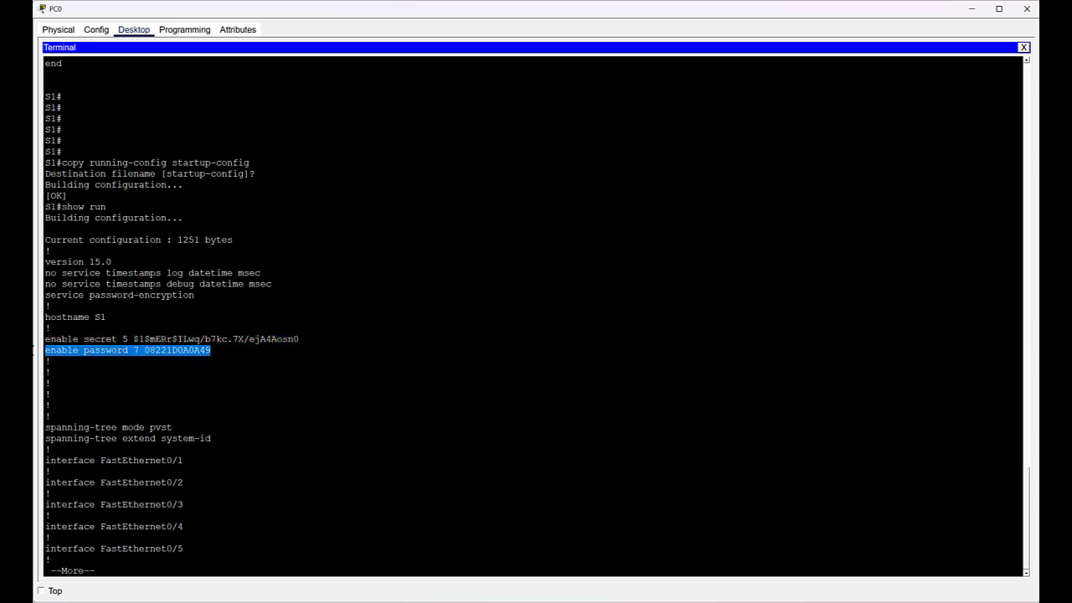
# Step: Page through the running configuration past the interfaces to the MOTD banner and examine the console line's password entry
pyautogui.press('Return')
pyautogui.press('Return')
pyautogui.press('Return')
pyautogui.press('Return')
pyautogui.press('Return')
pyautogui.press('Return')
pyautogui.press('Return')
pyautogui.press('Return')
pyautogui.press('Return')
pyautogui.press('Return')
pyautogui.press('Return')
pyautogui.press('Return')
pyautogui.press('Return')
pyautogui.press('Return')
pyautogui.press('Return')
pyautogui.press('Return')
pyautogui.press('Return')
pyautogui.press('Return')
pyautogui.press('Return')
pyautogui.press('Return')
pyautogui.press('Return')
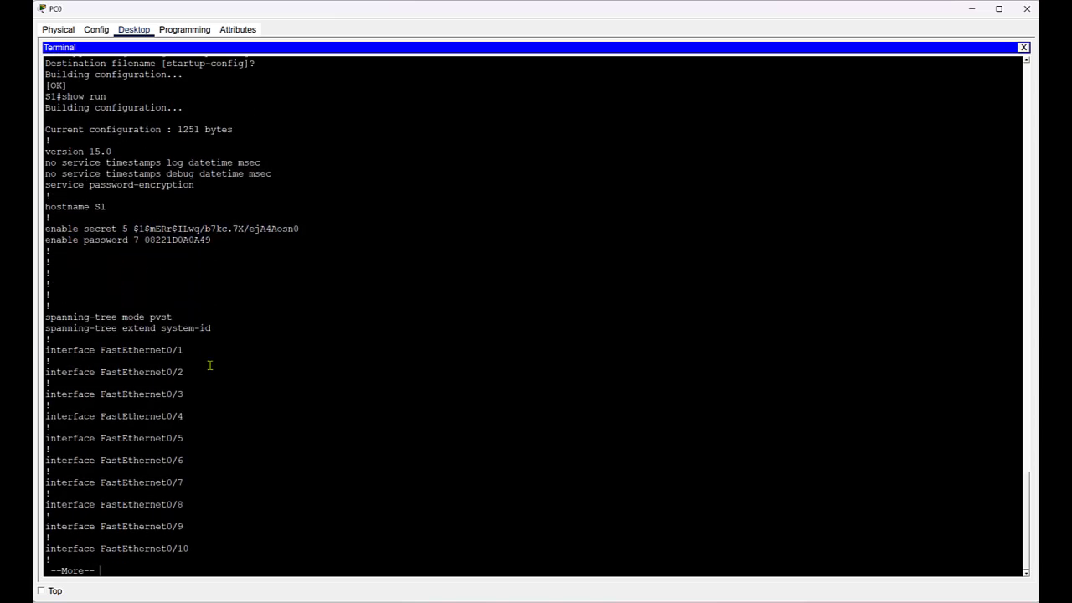
pyautogui.press('Return')
pyautogui.press('Return')
pyautogui.press('Return')
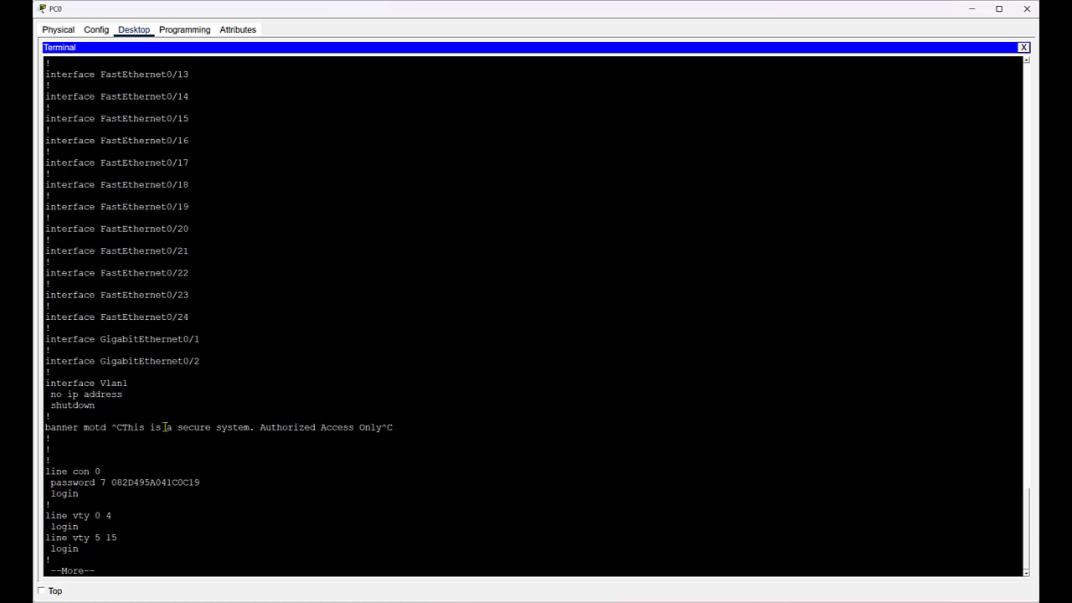
pyautogui.moveTo(213, 482); pyautogui.dragTo(44, 483)
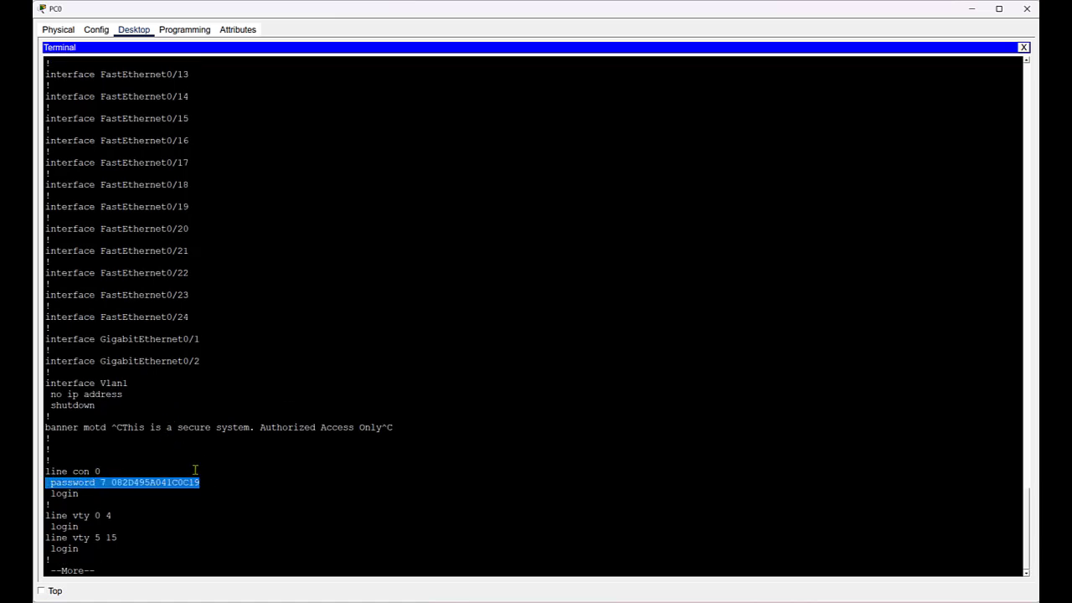
# Step: Page through the rest of the running configuration output to its end and return to the S1# prompt
pyautogui.press('Return')
pyautogui.press('Return')
pyautogui.press('Return')
pyautogui.press('Return')
pyautogui.press('Return')
pyautogui.press('Return')
pyautogui.press('Return')
pyautogui.press('Return')
pyautogui.press('Return')
pyautogui.press('Return')
pyautogui.press('Return')
pyautogui.press('Return')
pyautogui.press('Return')
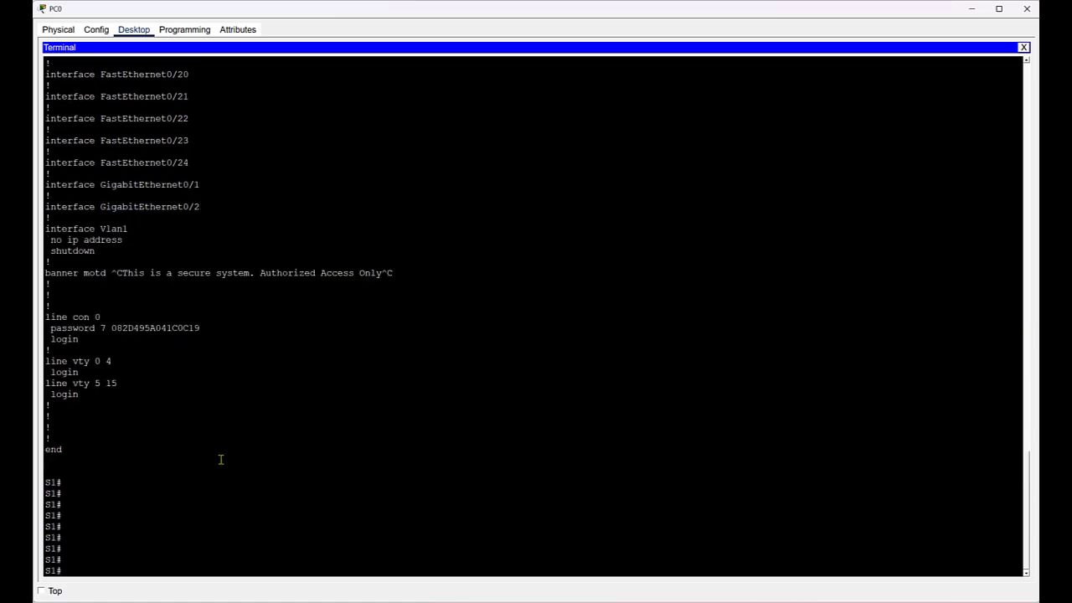